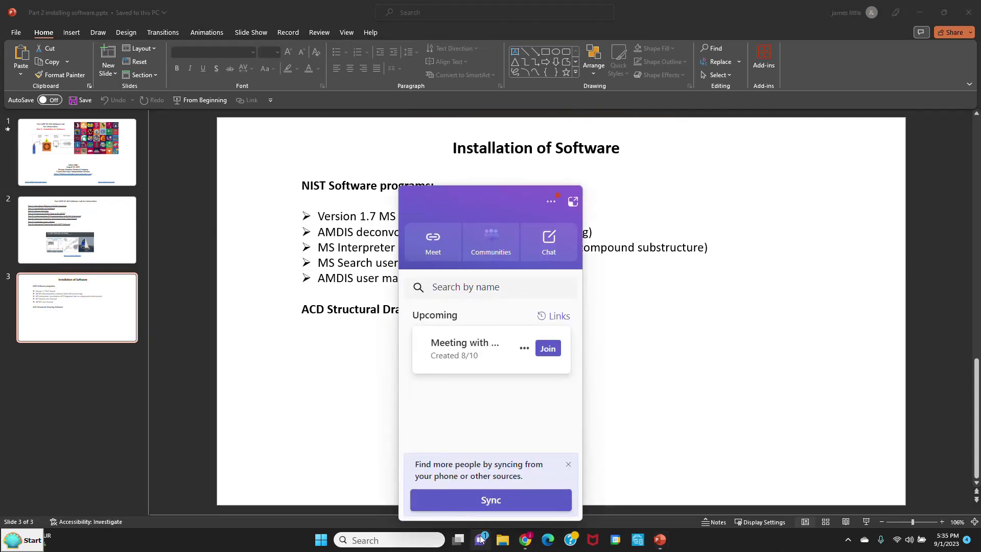
- Switch to the NIST blog page in Chrome and scroll down to its Resources links
left_click(459, 539)
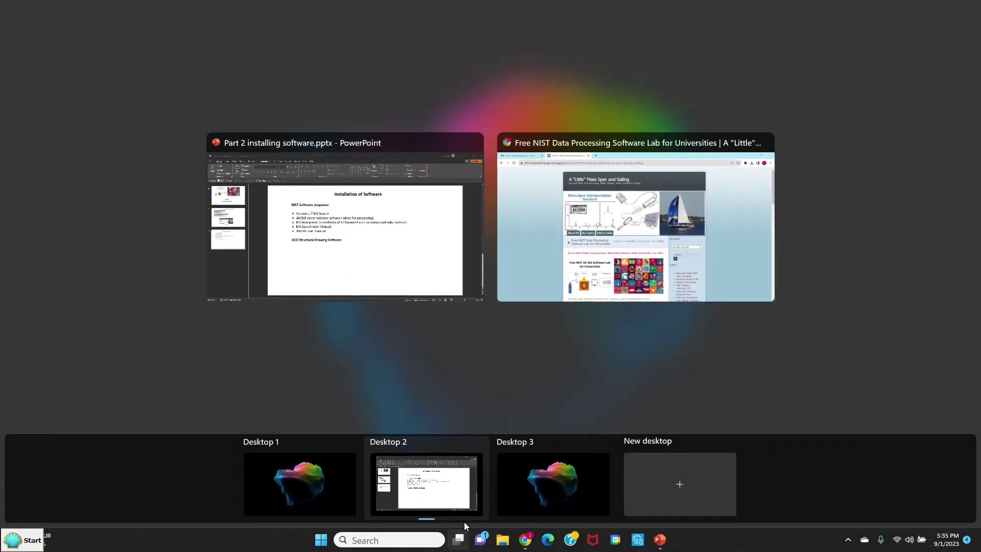
left_click(516, 216)
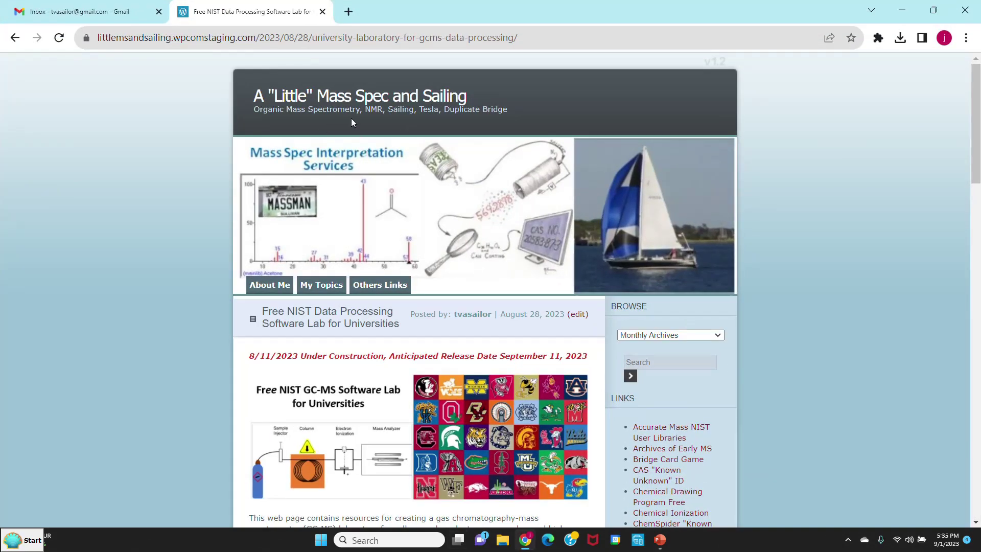
scroll(275, 219, "down", 1)
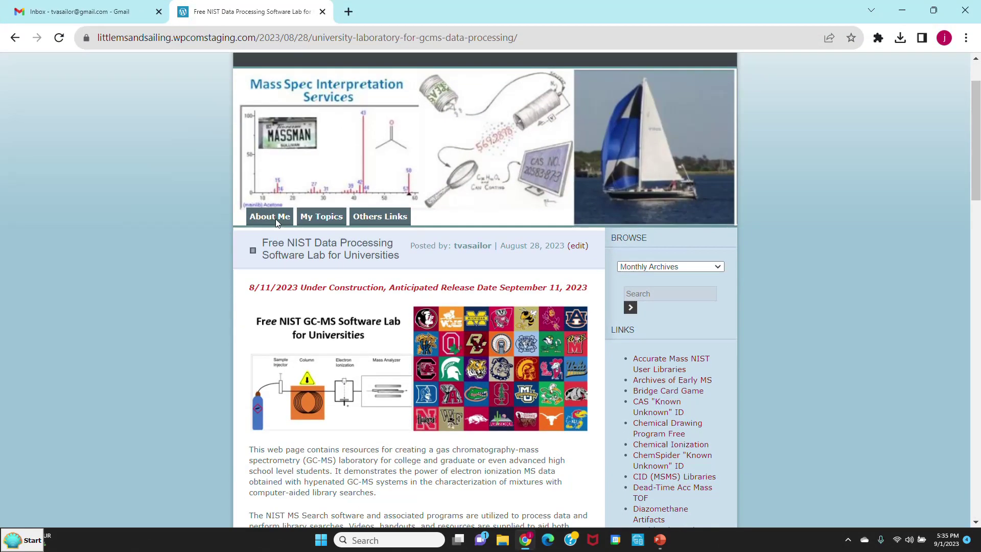
scroll(206, 235, "down", 1)
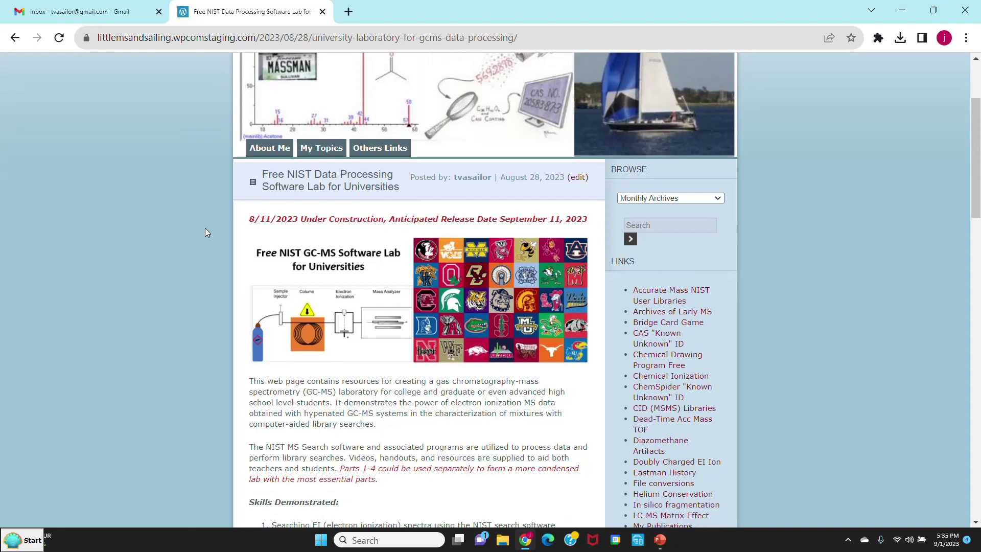
scroll(217, 229, "down", 1)
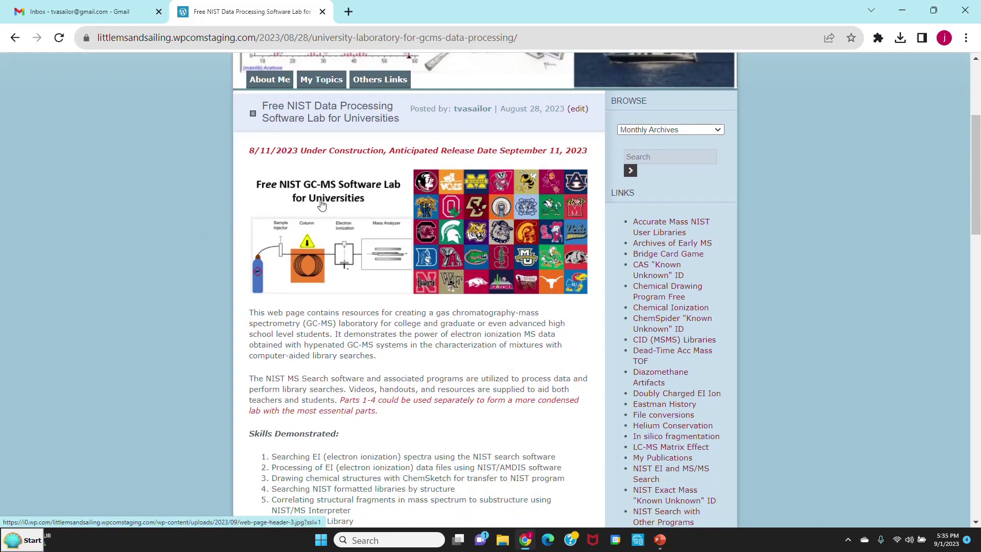
scroll(321, 205, "down", 5)
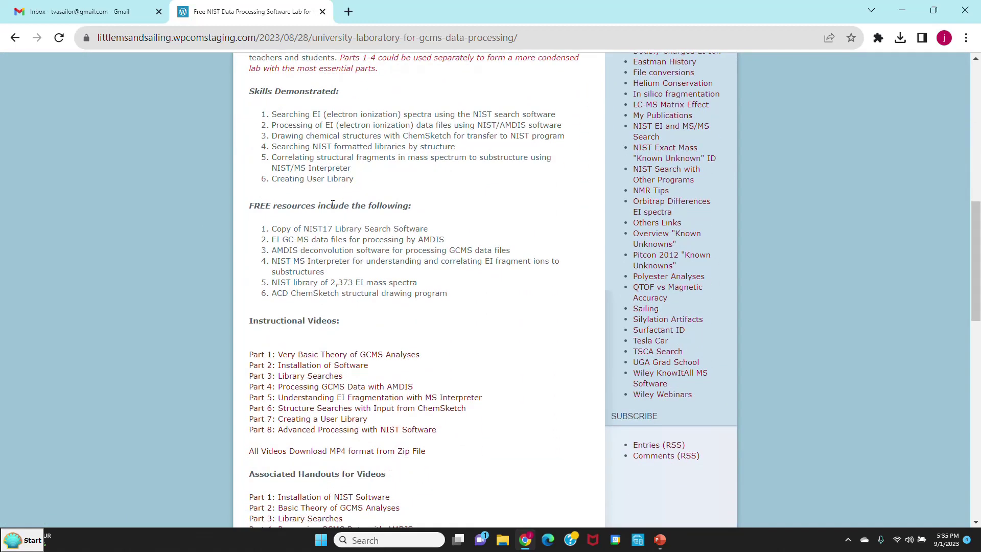
scroll(333, 204, "down", 5)
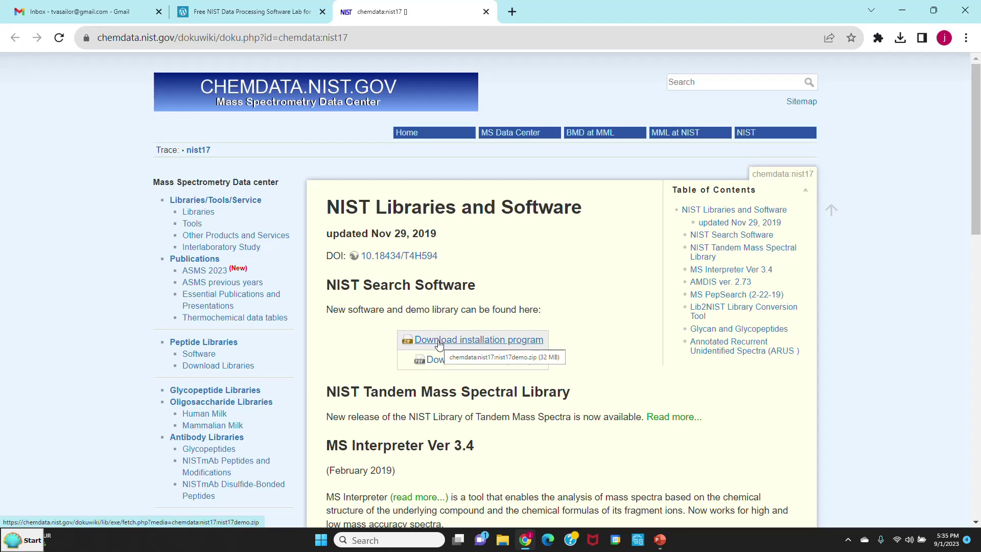
- Download the NIST Search Software installation program, nist17demo.zip, from chemdata.nist.gov
left_click(468, 341)
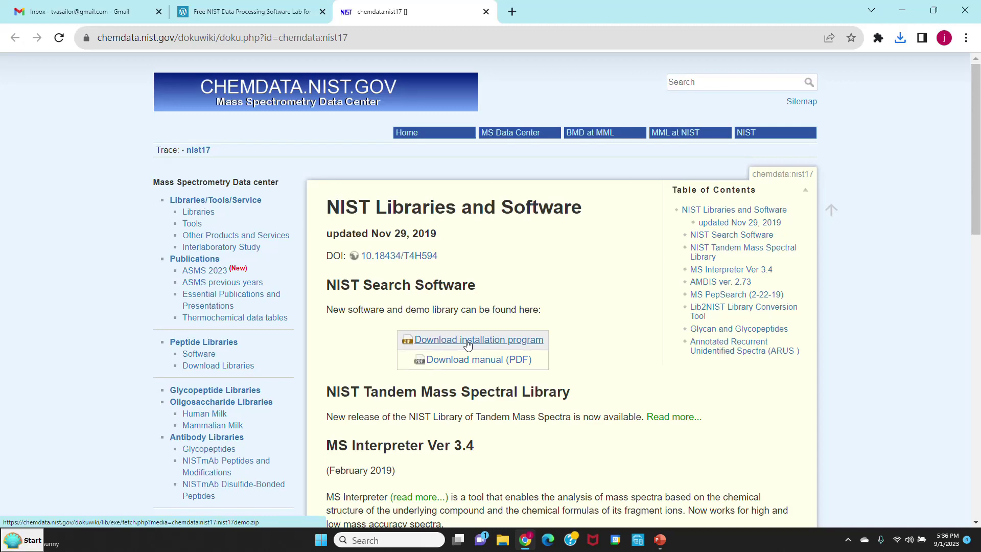
left_click(459, 539)
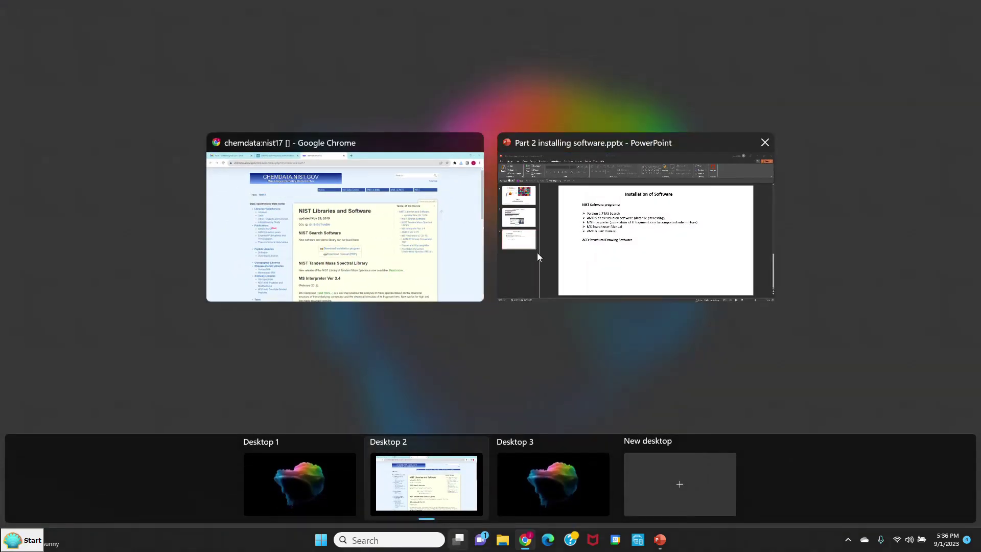
- Open the Downloads folder in File Explorer and select nist17demo.zip
left_click(505, 544)
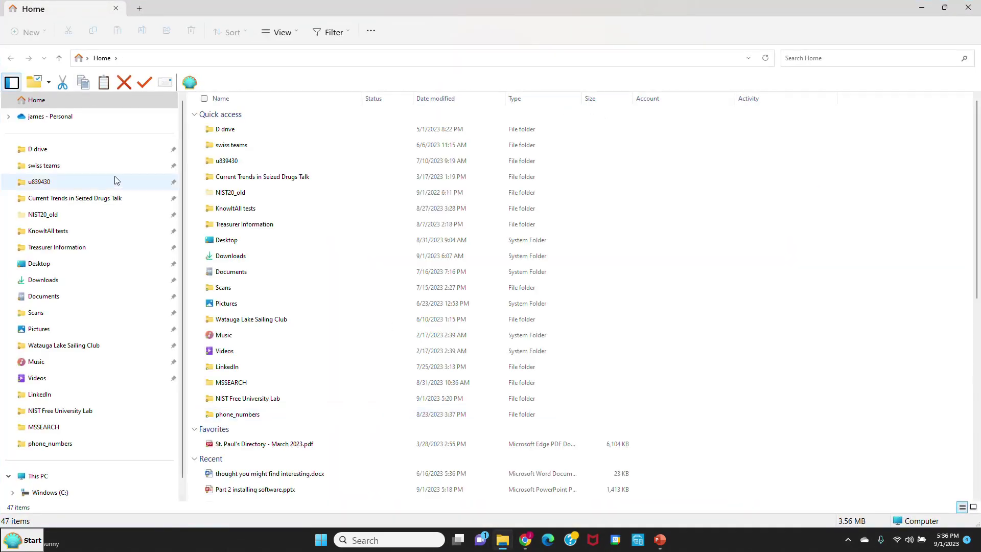
left_click(57, 281)
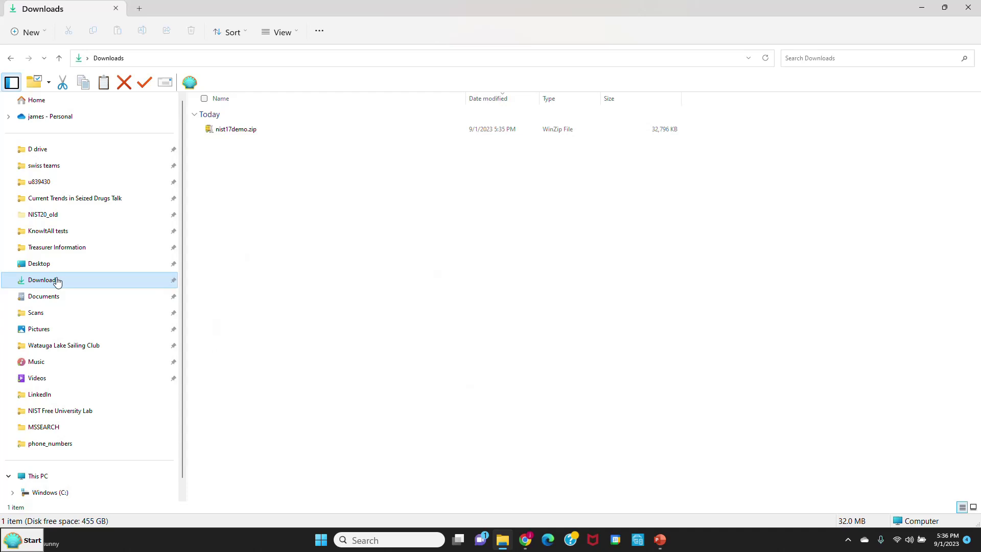
left_click(238, 133)
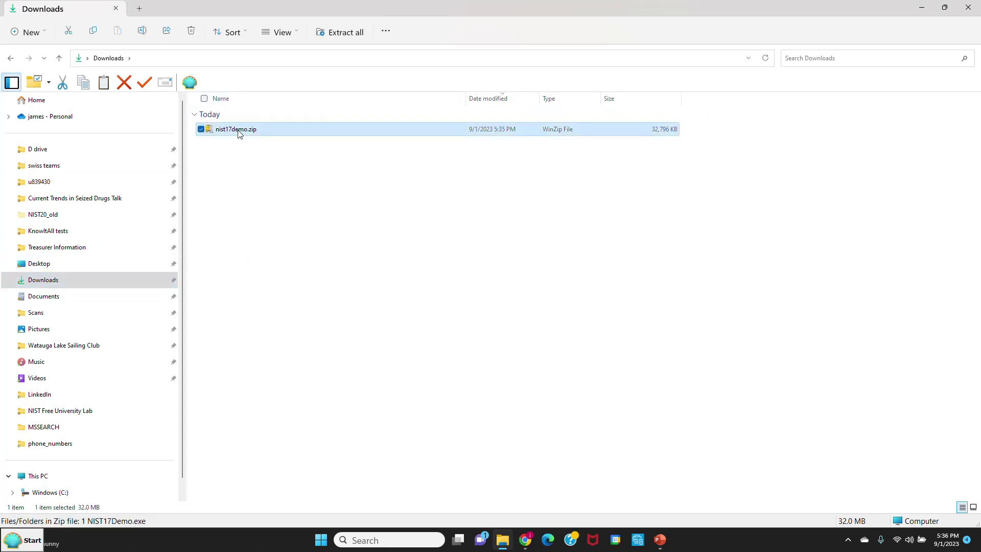
- Open nist17demo.zip in WinZip and launch the NIST17Demo.exe installer inside it
double_click(238, 132)
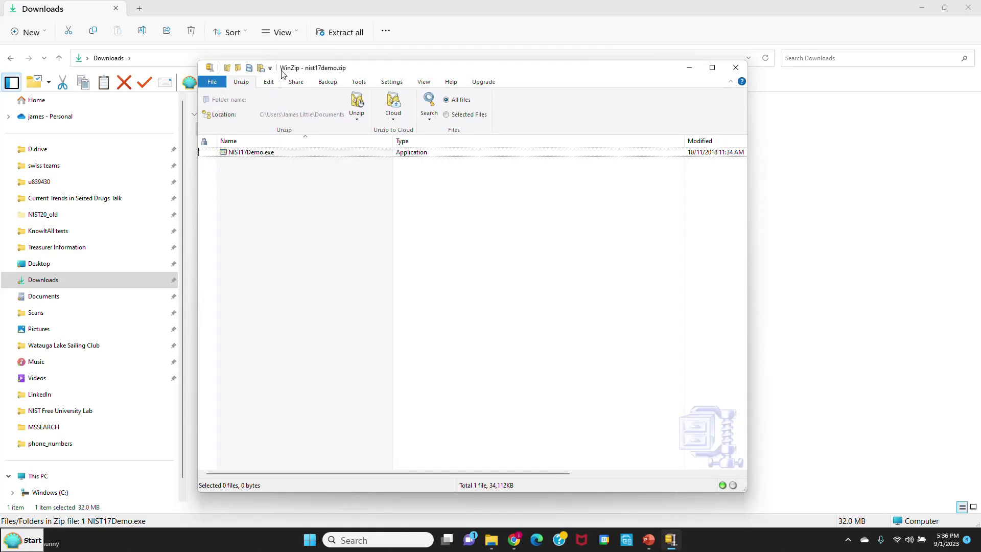
double_click(251, 152)
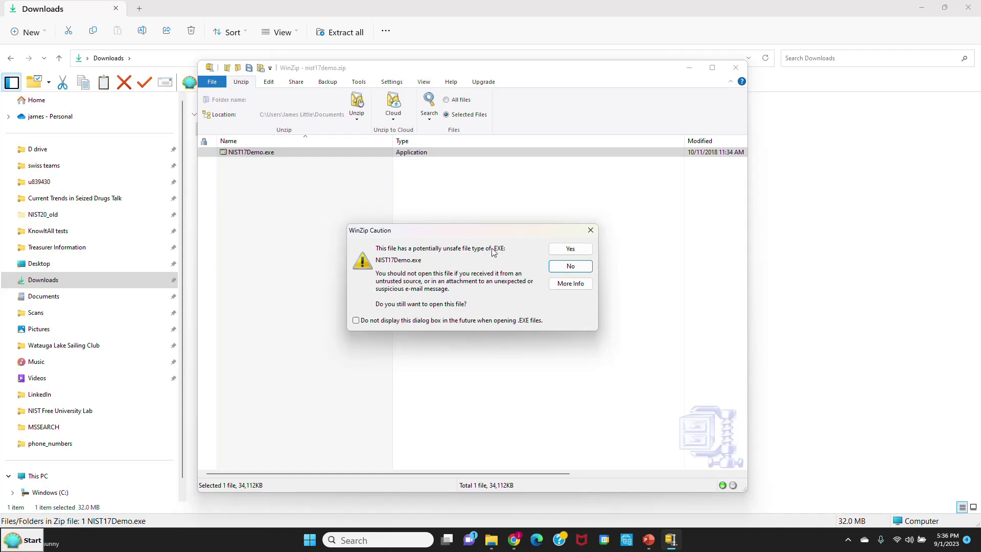
- Accept the unsafe-file warning and install NIST 17 MS Demo and AMDIS into C:\NISTDEMO with defaults
left_click(576, 250)
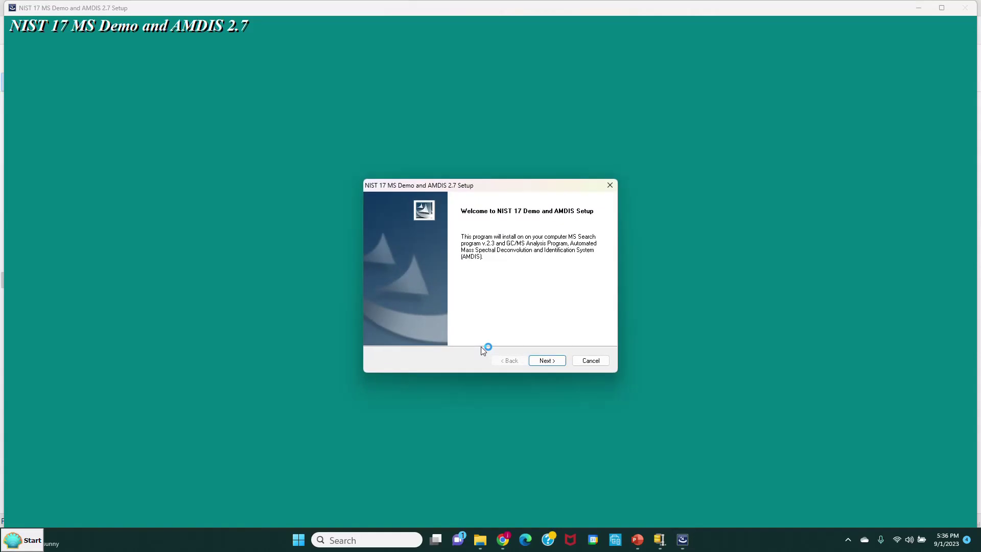
left_click(553, 365)
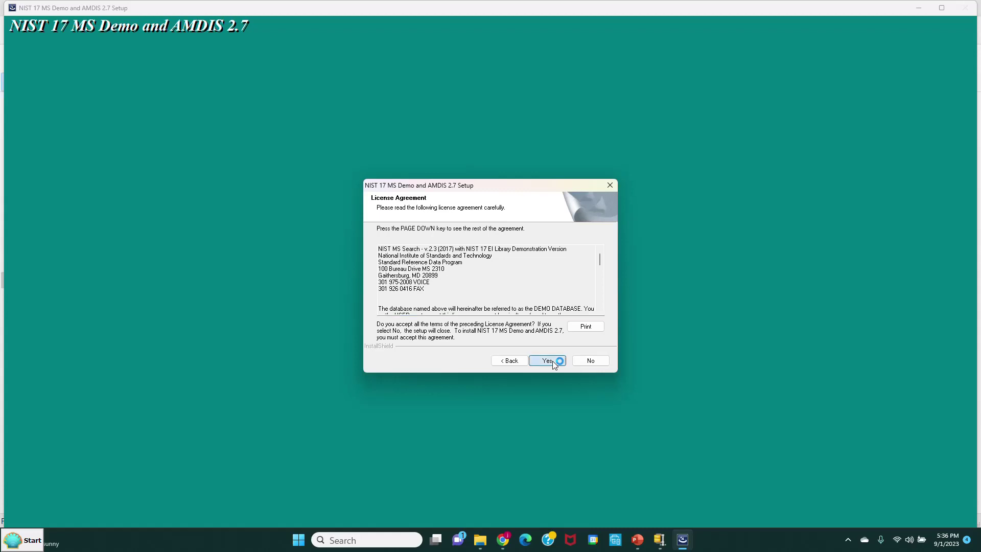
left_click(553, 361)
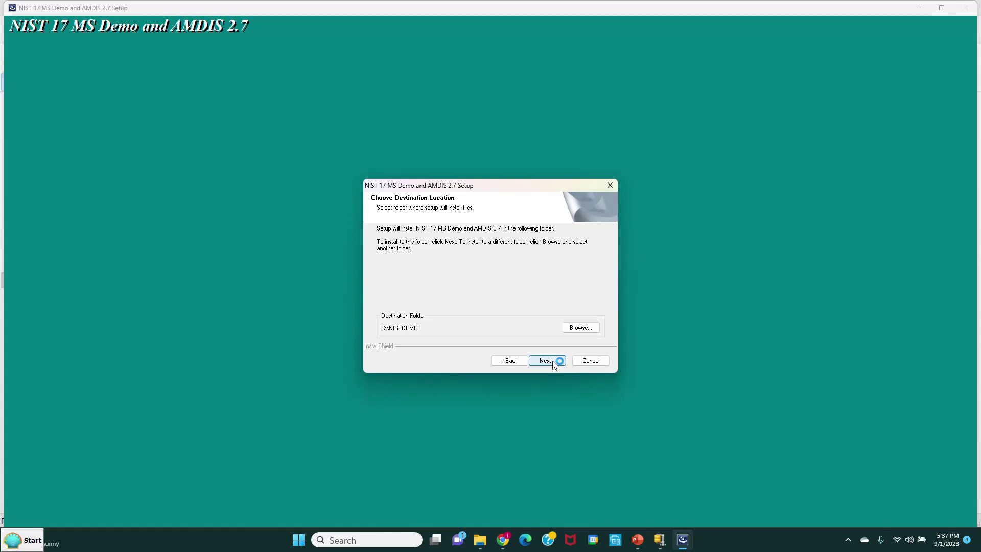
left_click(546, 360)
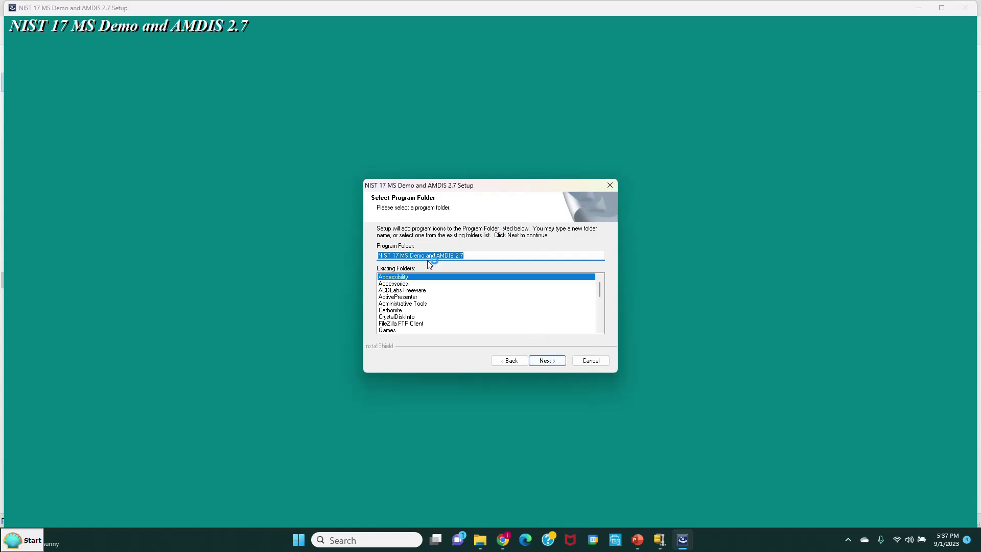
left_click(543, 361)
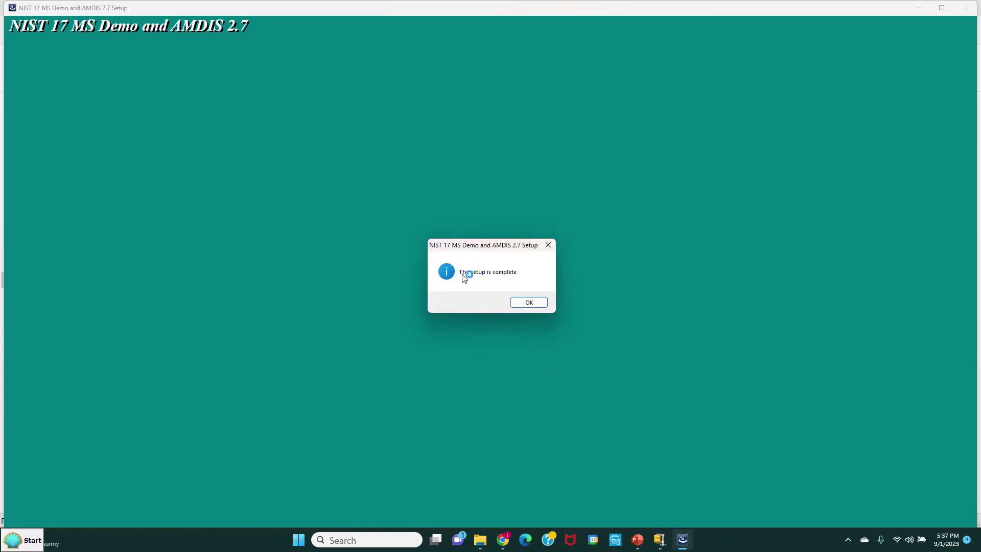
left_click(522, 303)
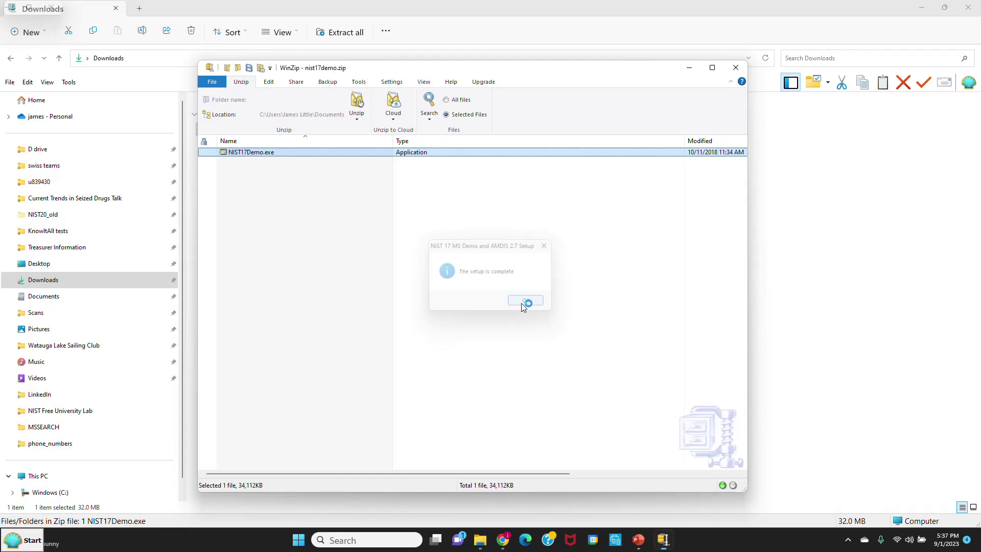
- Close WinZip, minimize the Downloads window, and dismiss the Start menu programs list
left_click(735, 68)
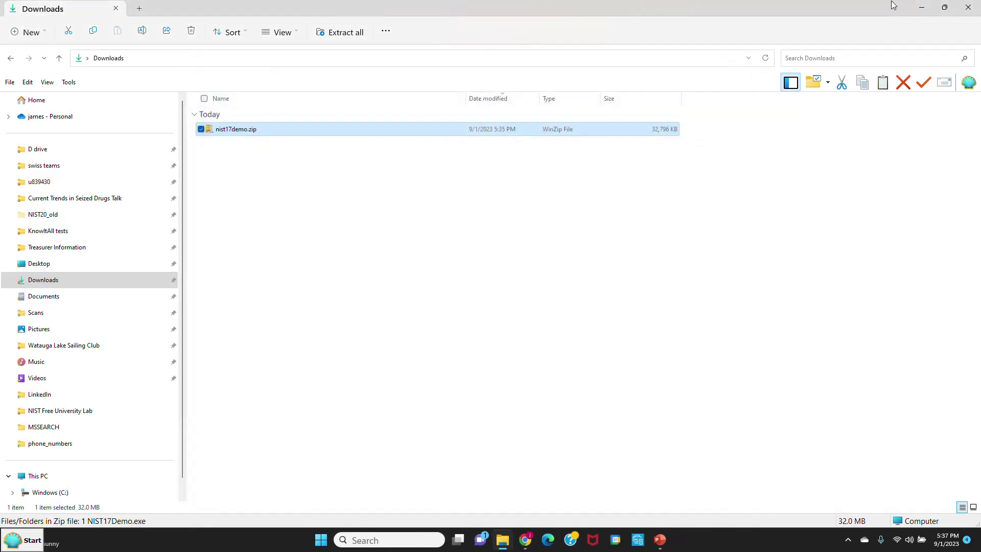
left_click(921, 8)
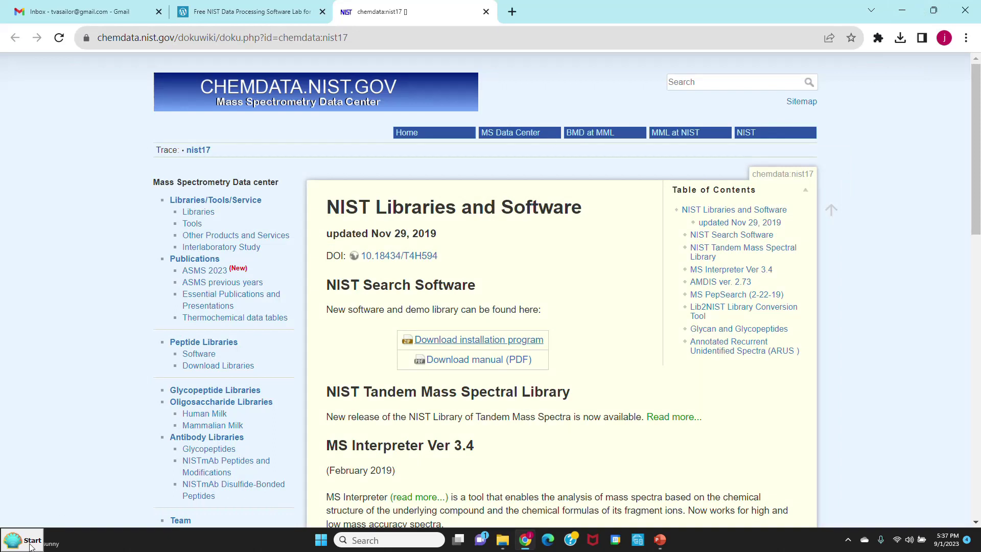
left_click(28, 545)
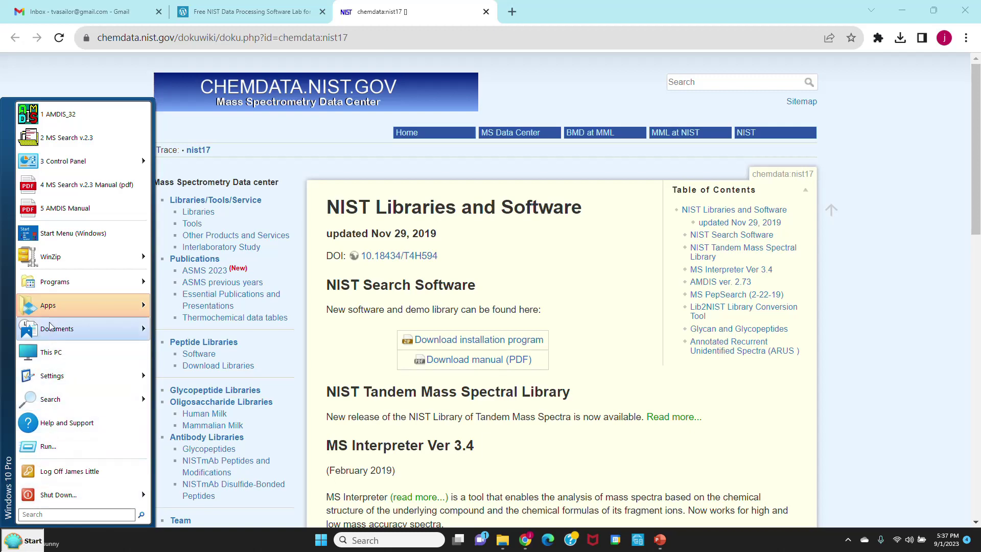
mouse_move(59, 286)
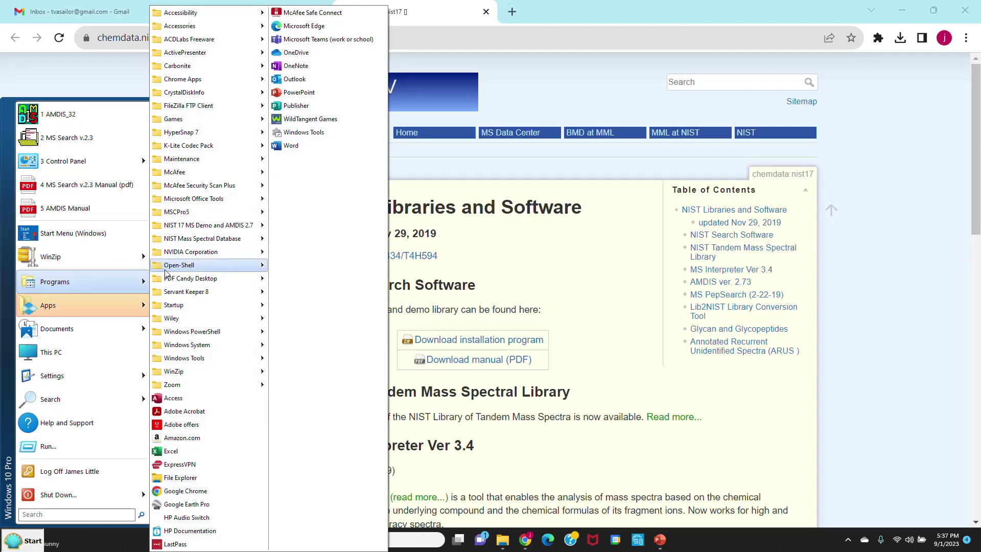
mouse_move(175, 227)
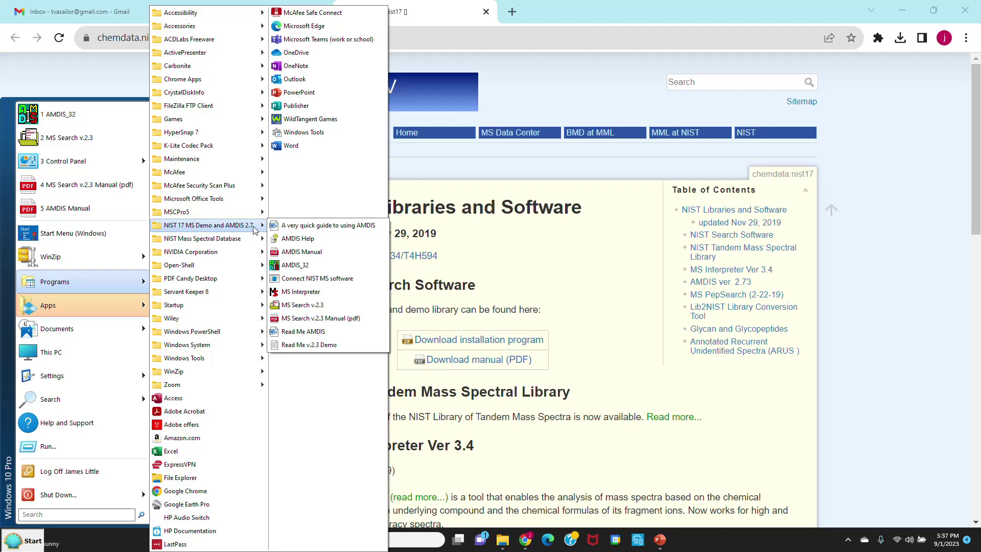
left_click(577, 7)
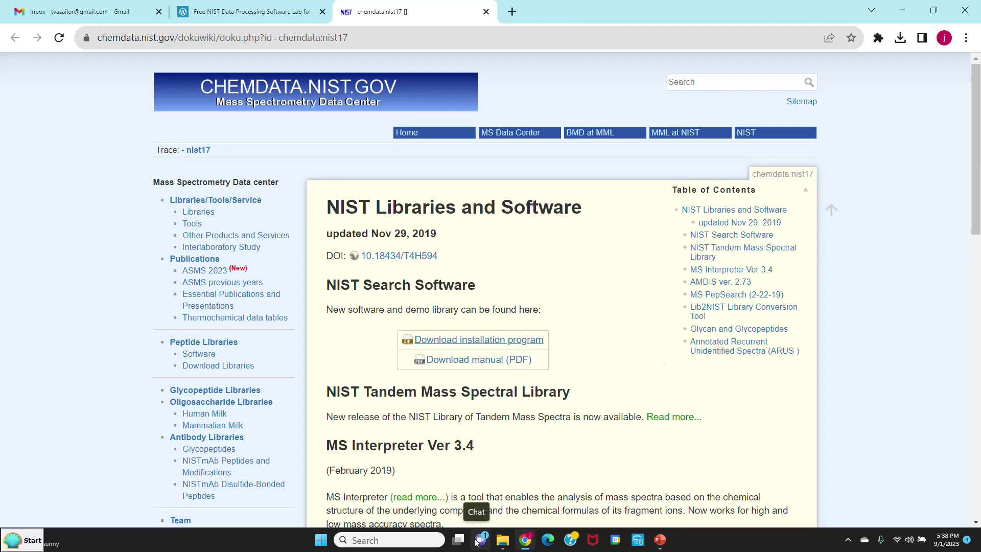
- Return to Chrome and load the mass spec and sailing blog in a new tab
left_click(476, 540)
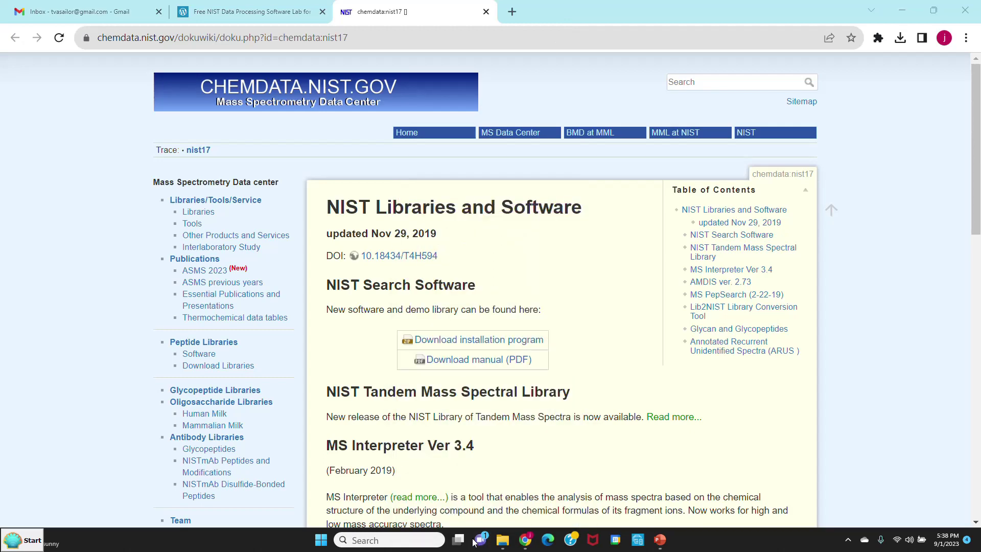
left_click(457, 539)
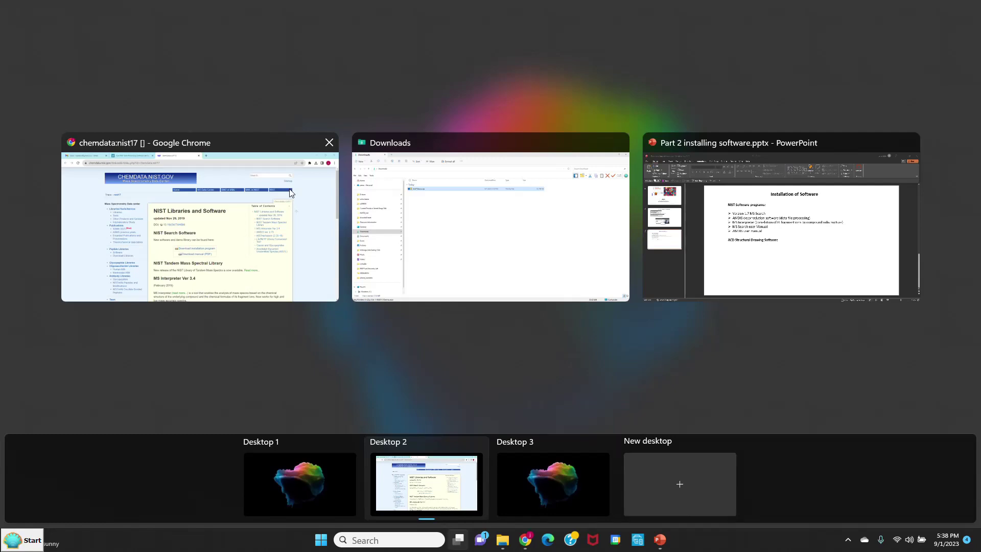
left_click(250, 191)
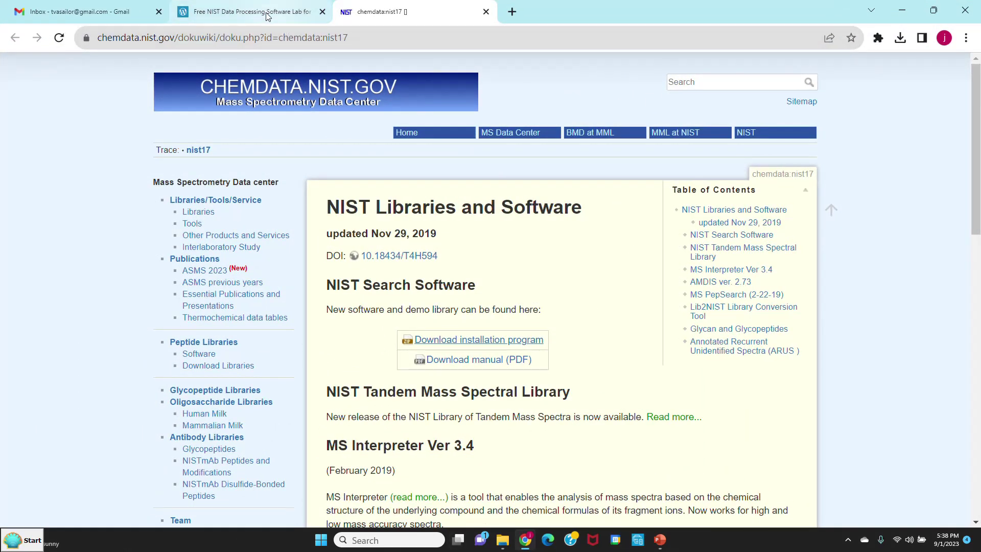
left_click(512, 11)
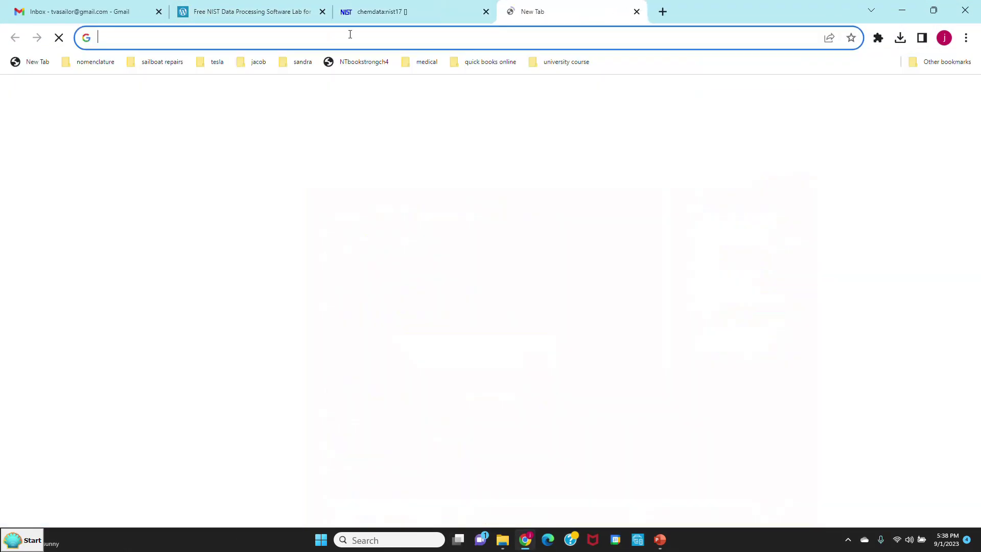
left_click(308, 37)
type("littlemsandsailing.wordpress.com")
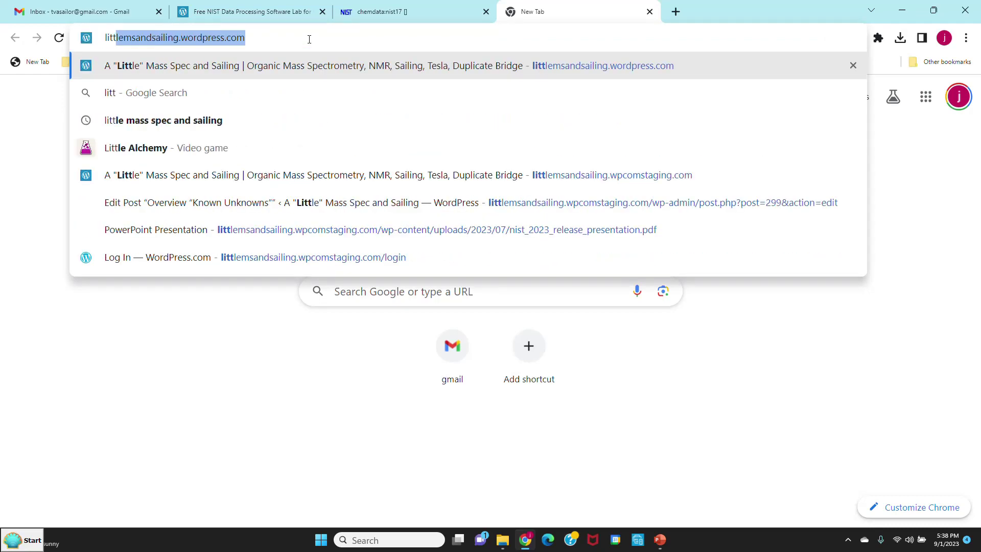
key("Return")
- Open the Free NIST Data Processing Software Lab post and scroll to its Resources links
scroll(391, 242, "down", 8)
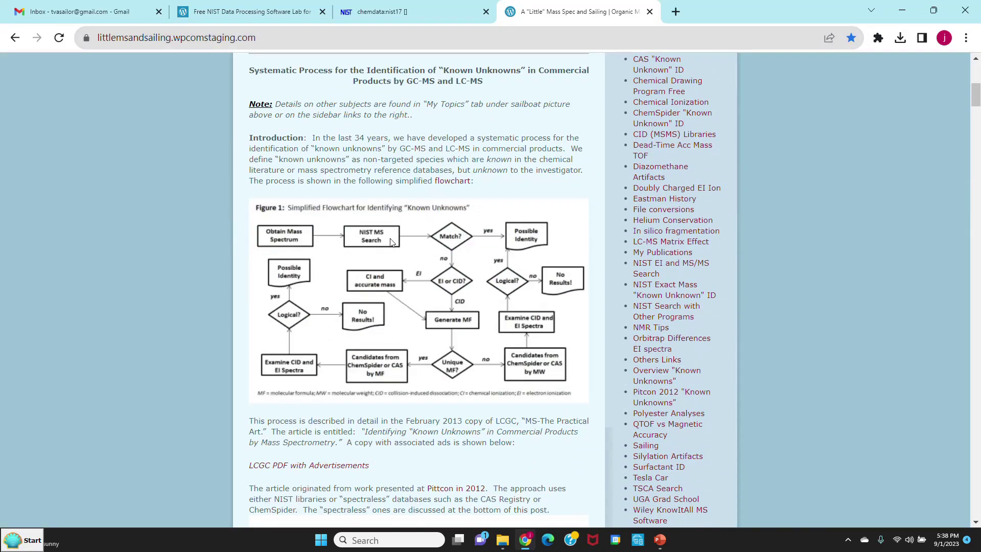
scroll(392, 242, "down", 20)
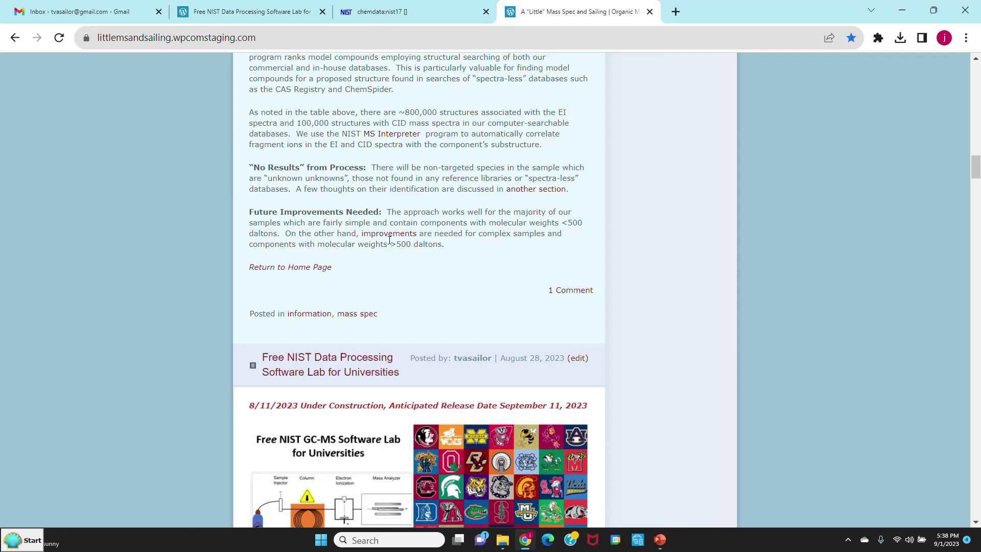
scroll(389, 240, "down", 5)
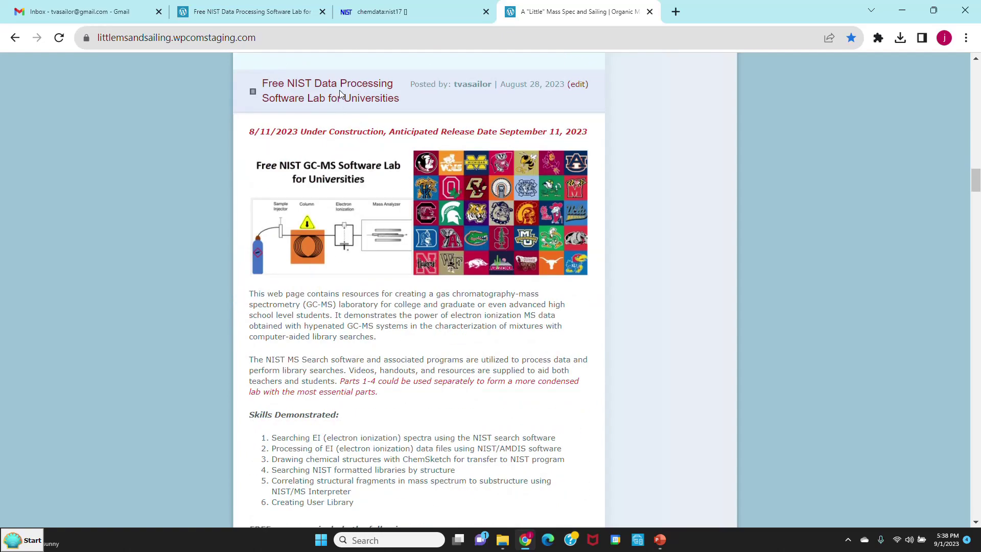
left_click(341, 95)
scroll(332, 155, "down", 4)
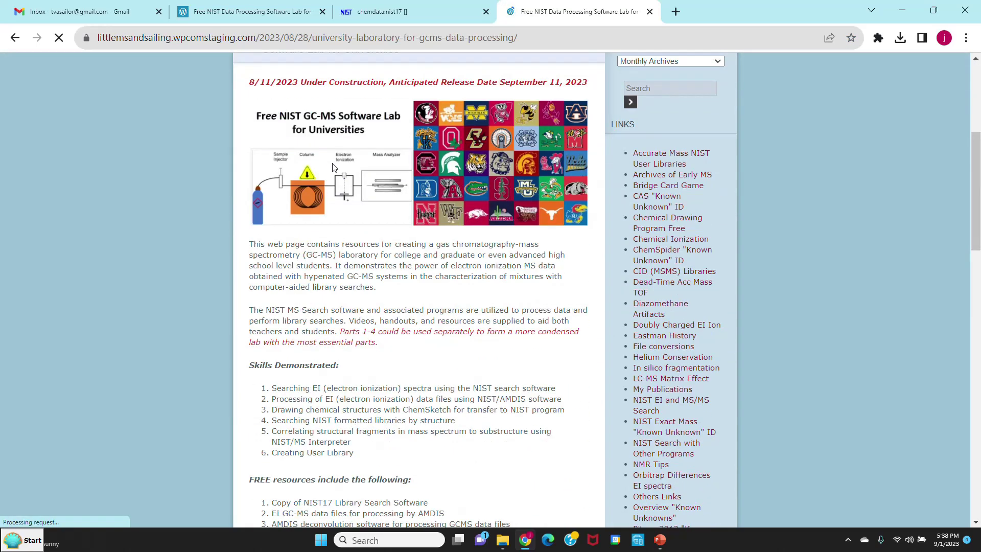
scroll(332, 167, "down", 10)
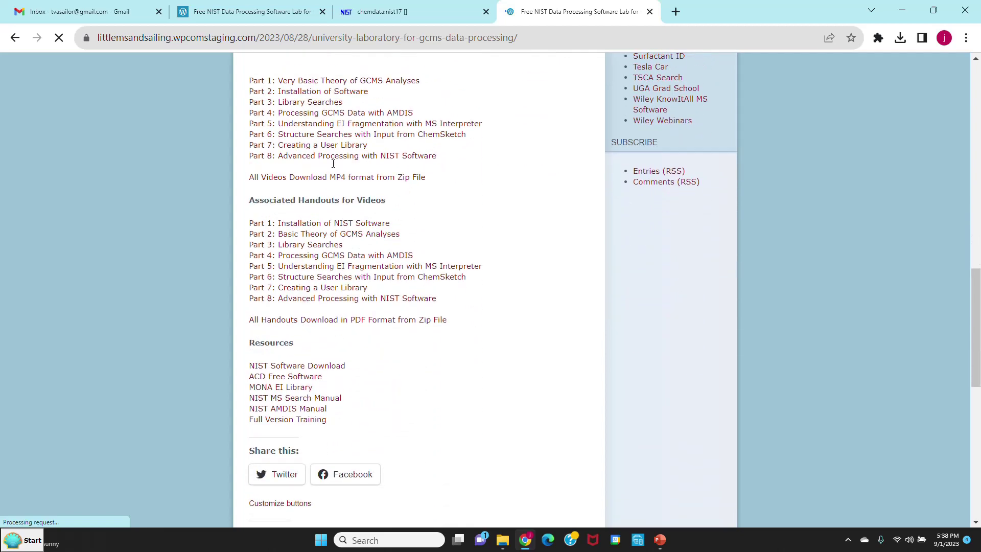
scroll(333, 164, "down", 1)
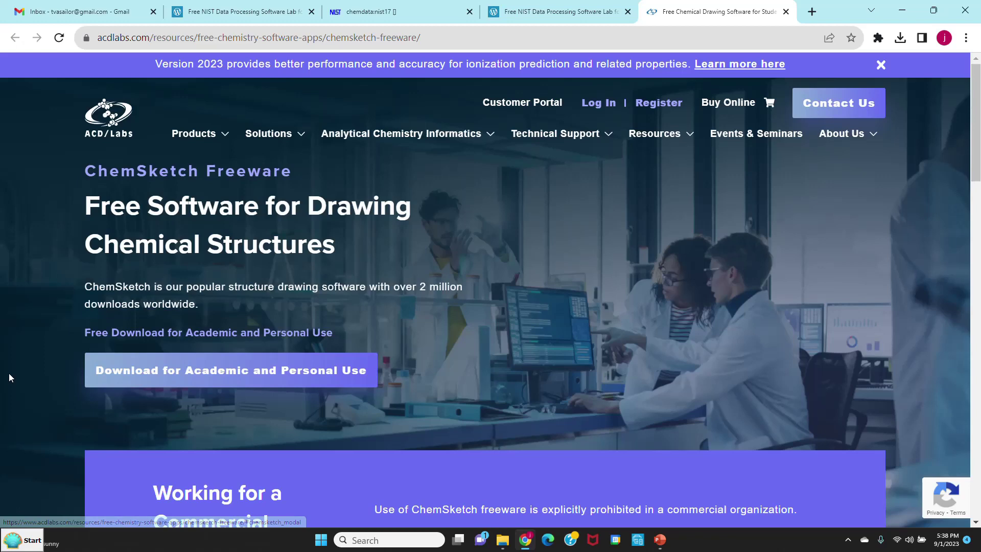
- Fill the ChemSketch form with autofilled contact details, institution 'teaching aid', and both consents ticked
left_click(207, 374)
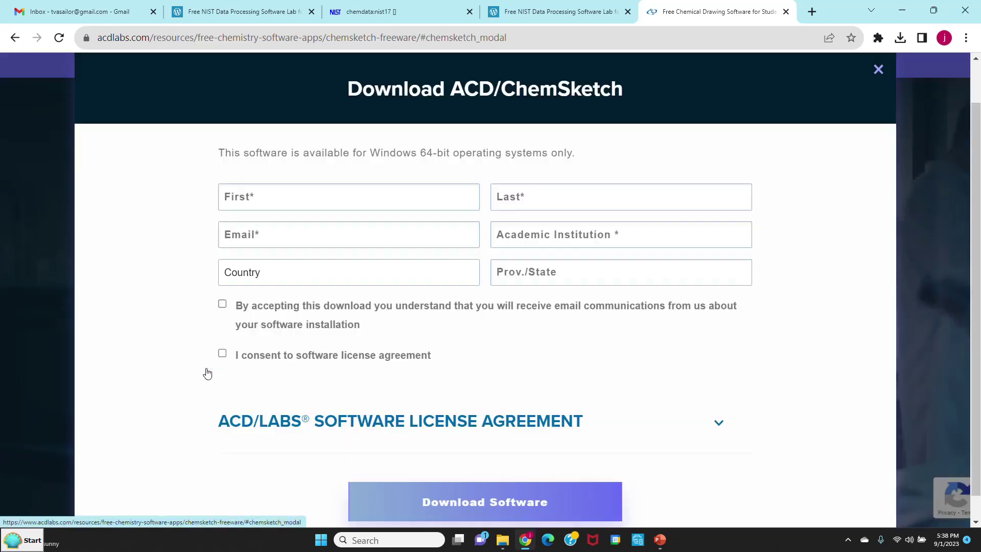
left_click(255, 198)
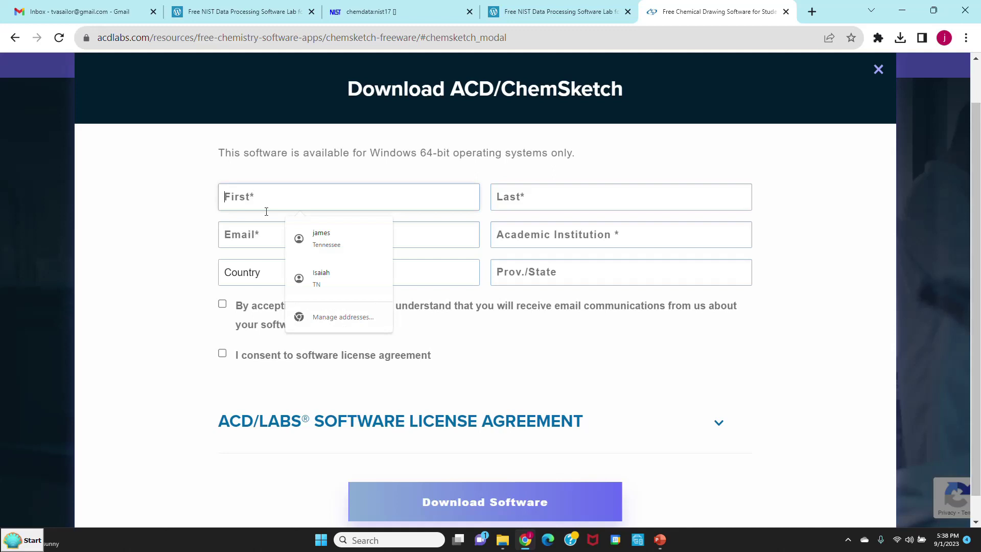
left_click(317, 238)
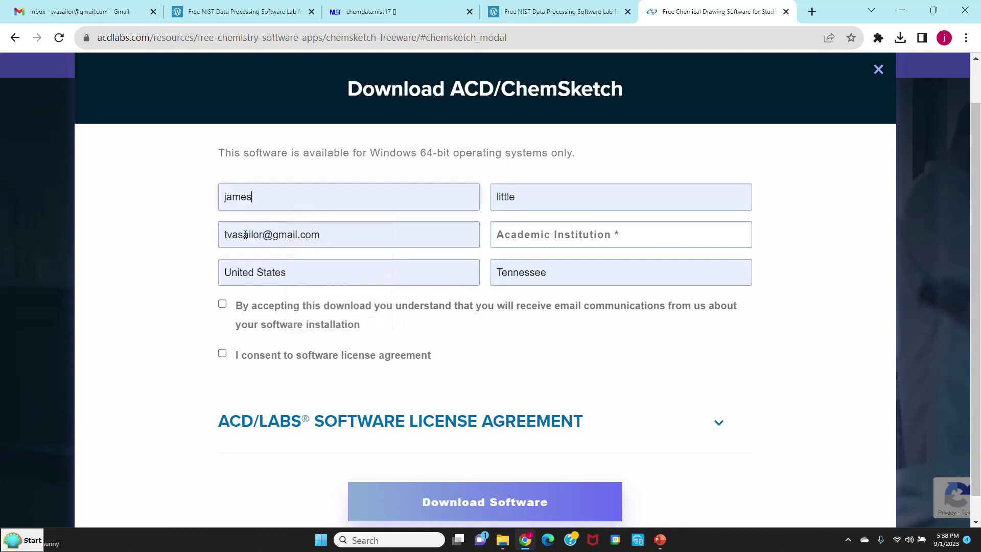
left_click(590, 238)
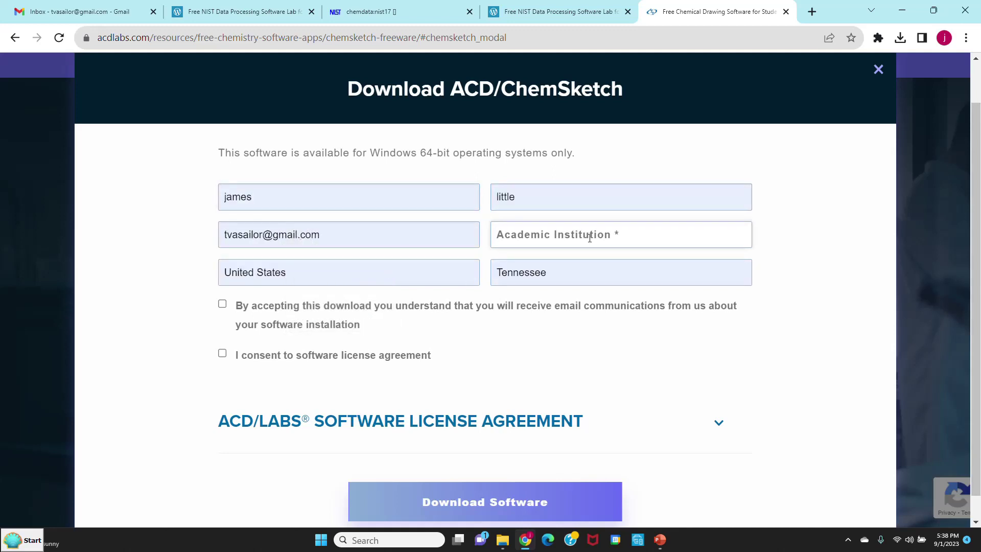
type("teaching aid")
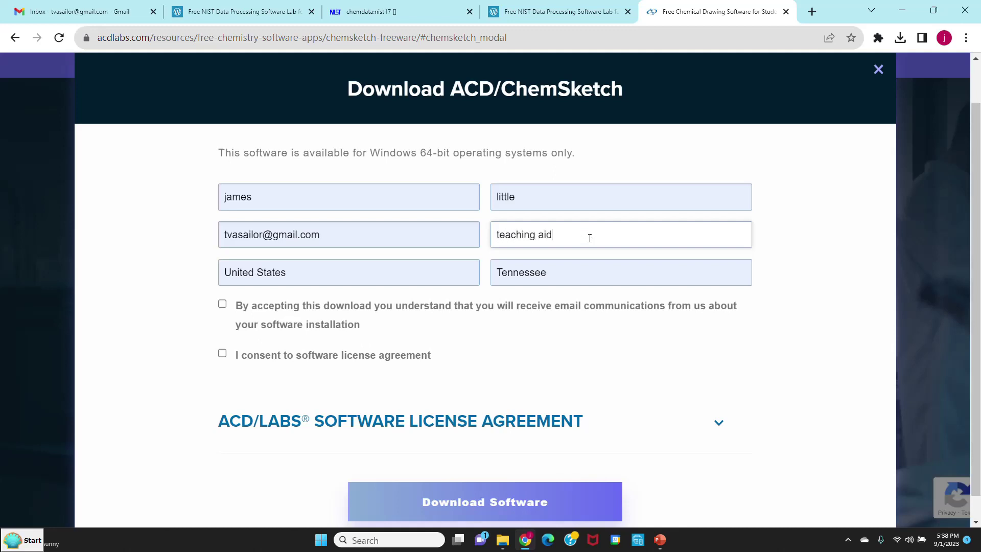
left_click(222, 303)
left_click(223, 353)
scroll(222, 346, "down", 1)
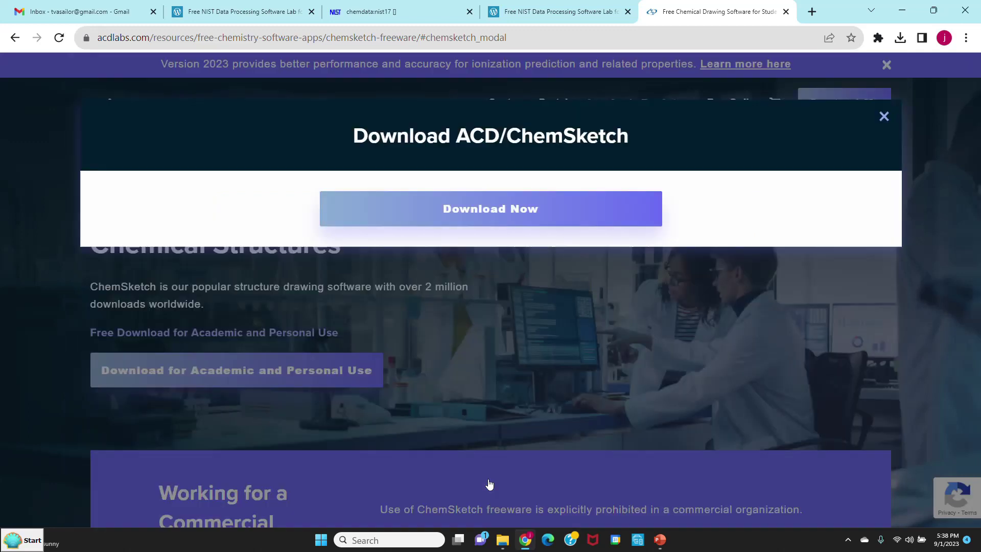
- Download the ChemSketch installer zip twice, then switch to the Downloads folder window
left_click(465, 214)
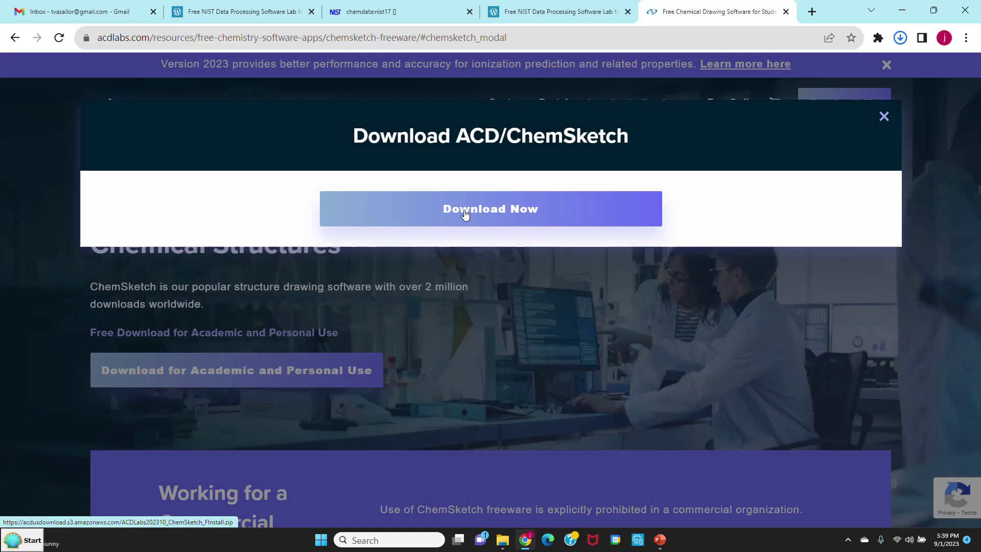
left_click(465, 213)
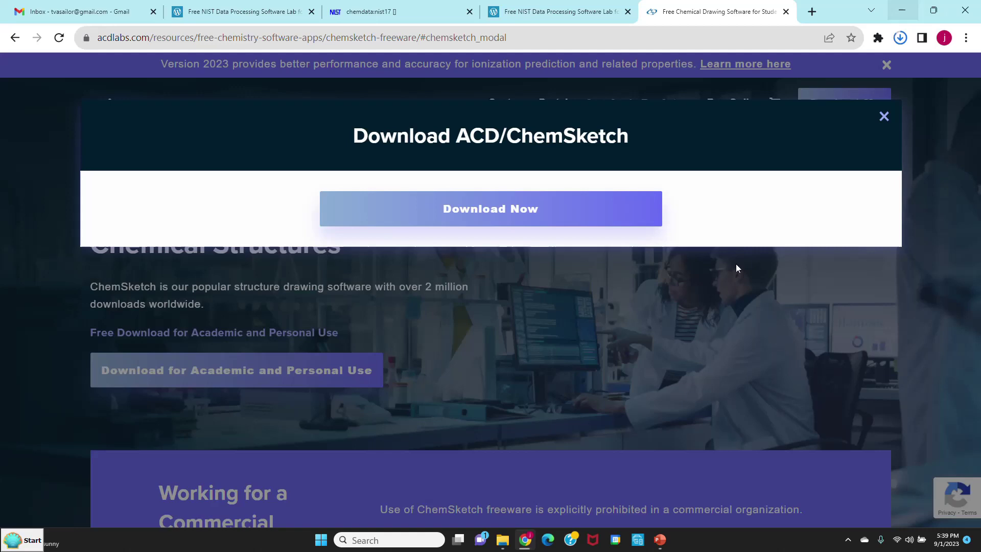
left_click(458, 541)
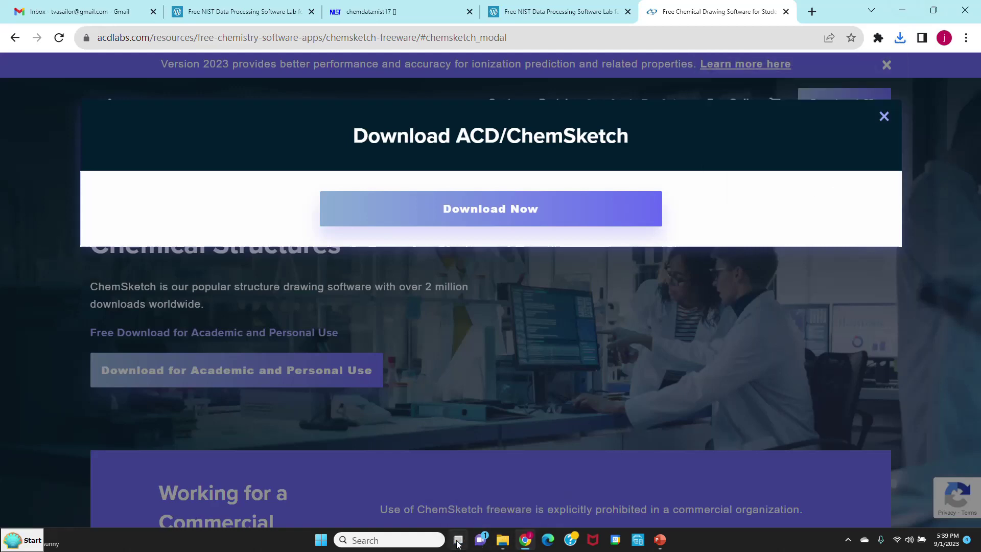
left_click(515, 274)
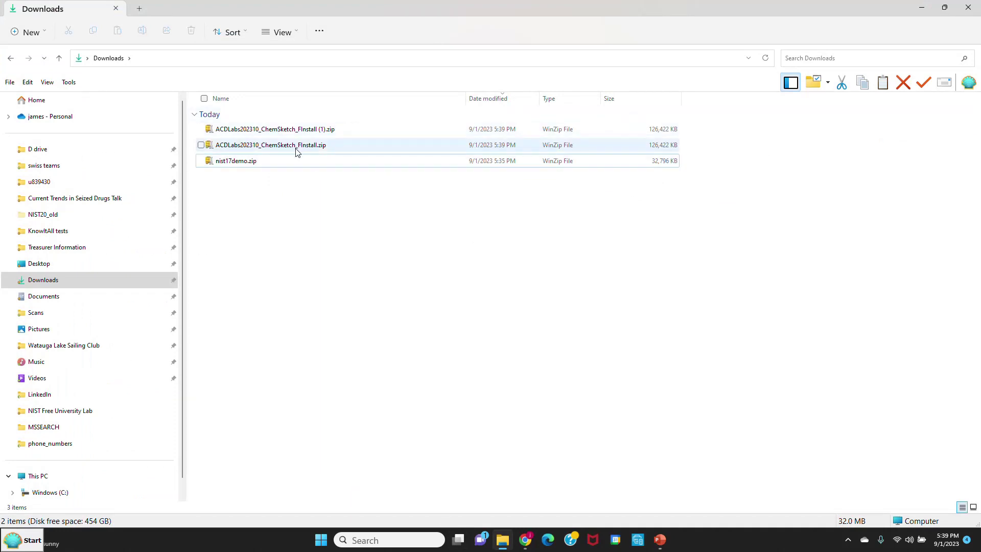
- Open the first ACDLabs202310_ChemSketch_FInstall.zip in WinZip, extracting all files and running setup.exe
mouse_move(278, 131)
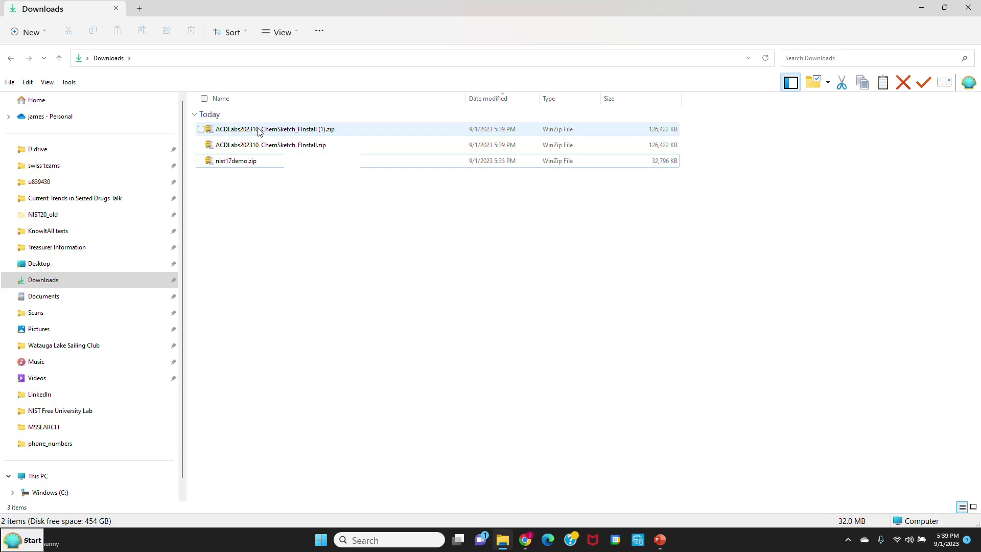
left_click(259, 131)
double_click(259, 132)
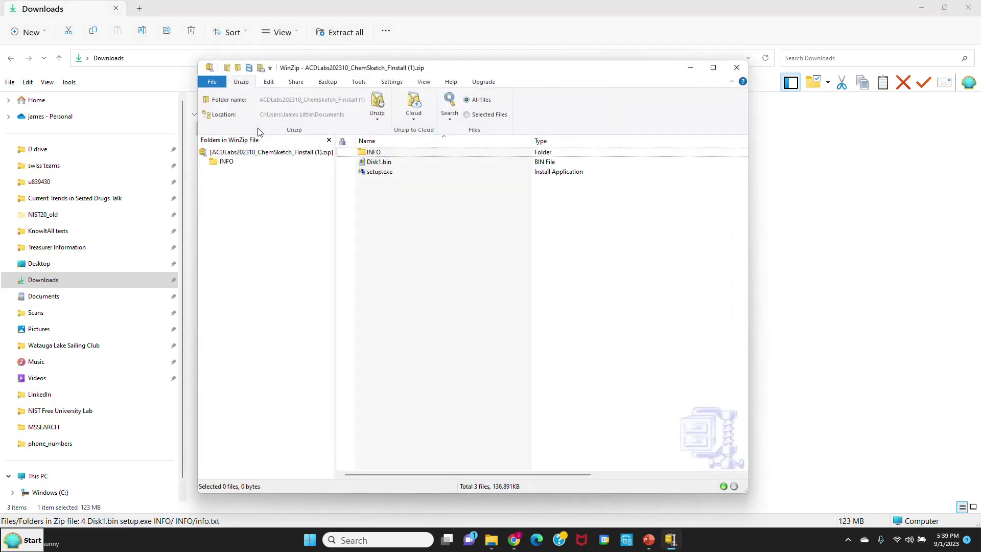
double_click(377, 173)
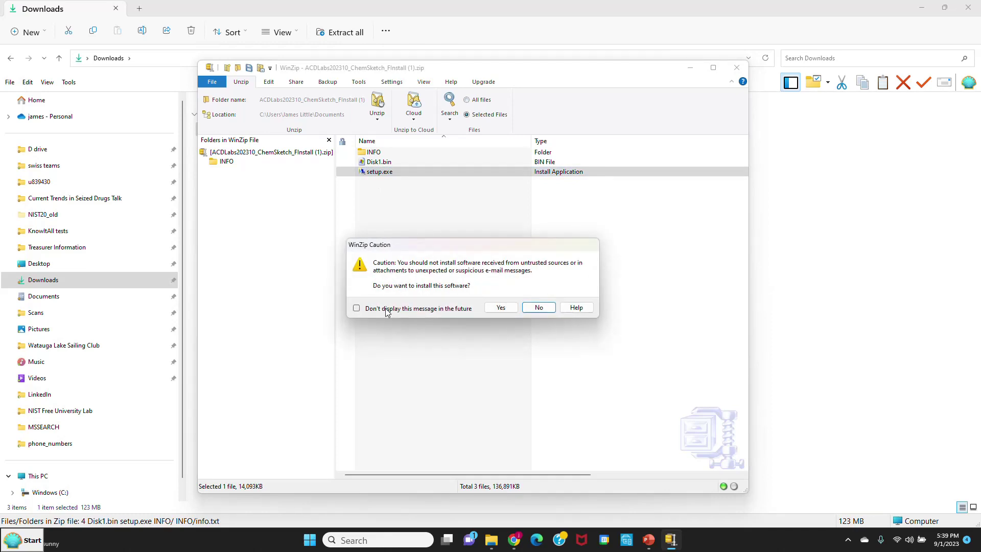
left_click(500, 308)
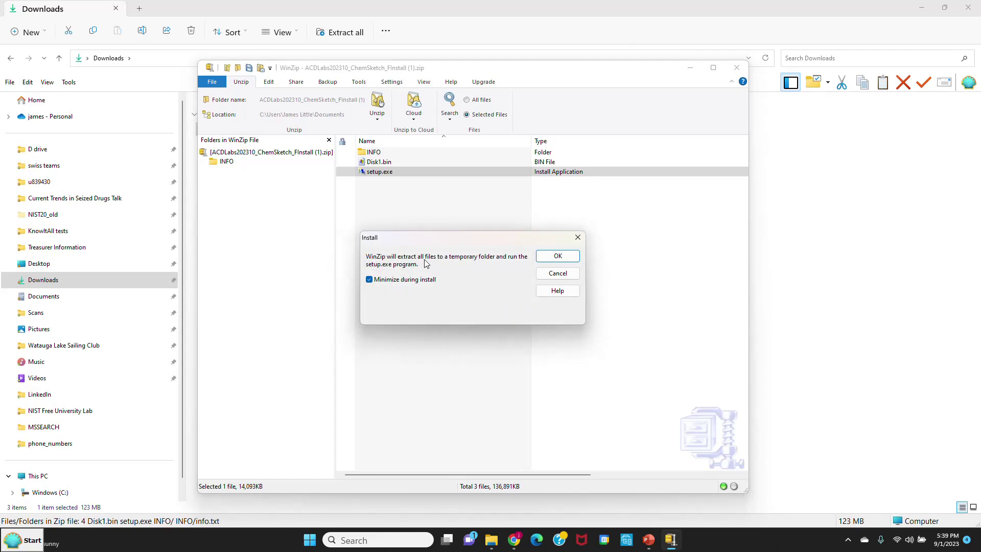
left_click(558, 256)
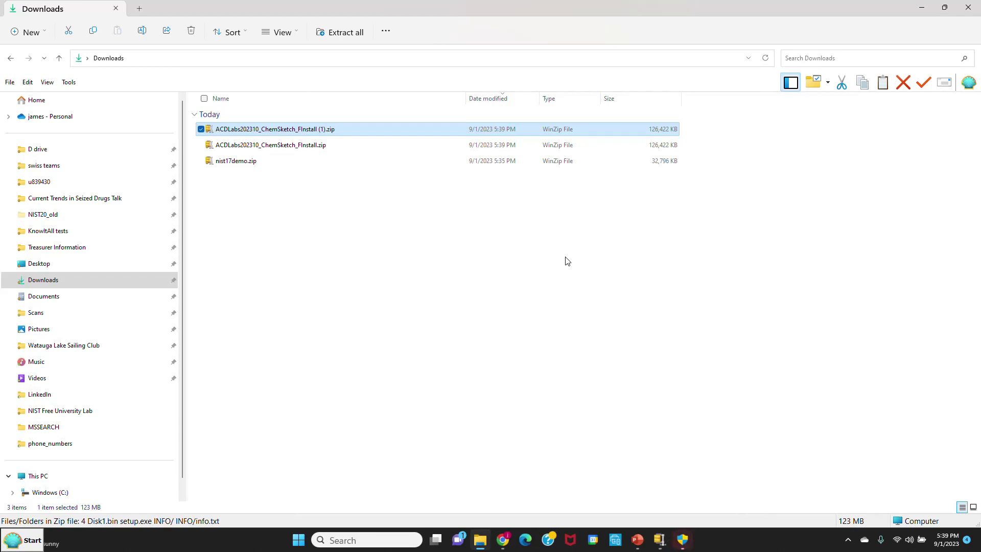
- Launch the ACD/Labs 2023 Freeware setup wizard and accept the license agreement
left_click(682, 541)
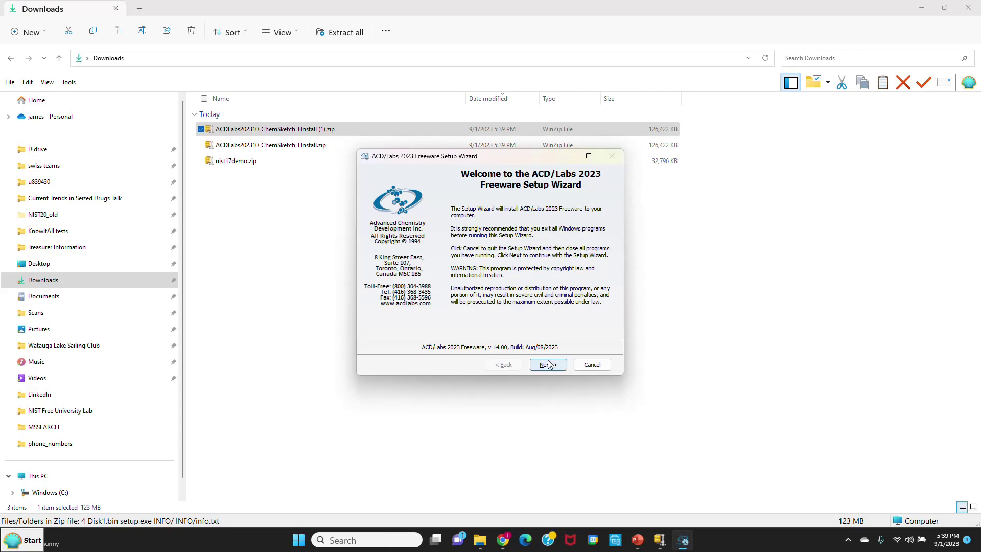
left_click(548, 364)
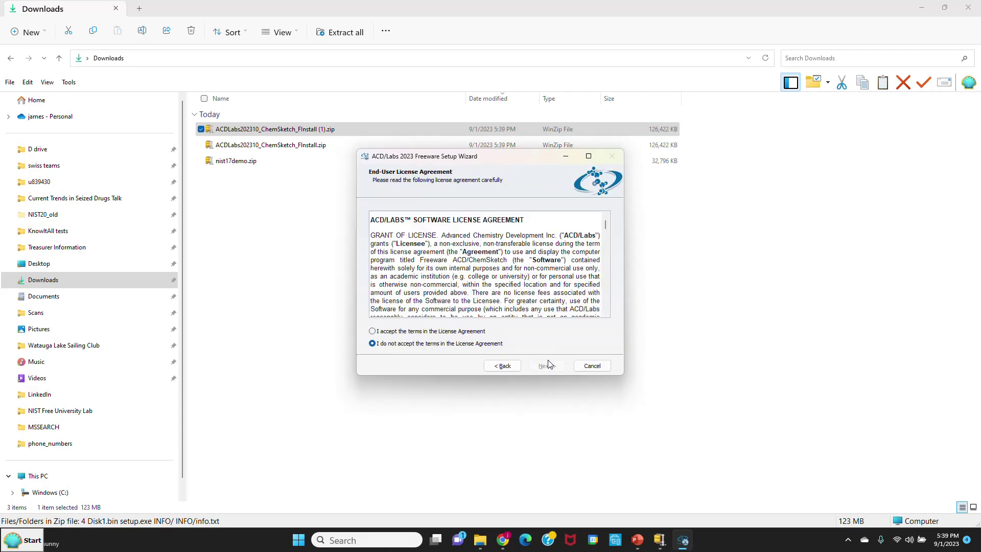
left_click(372, 332)
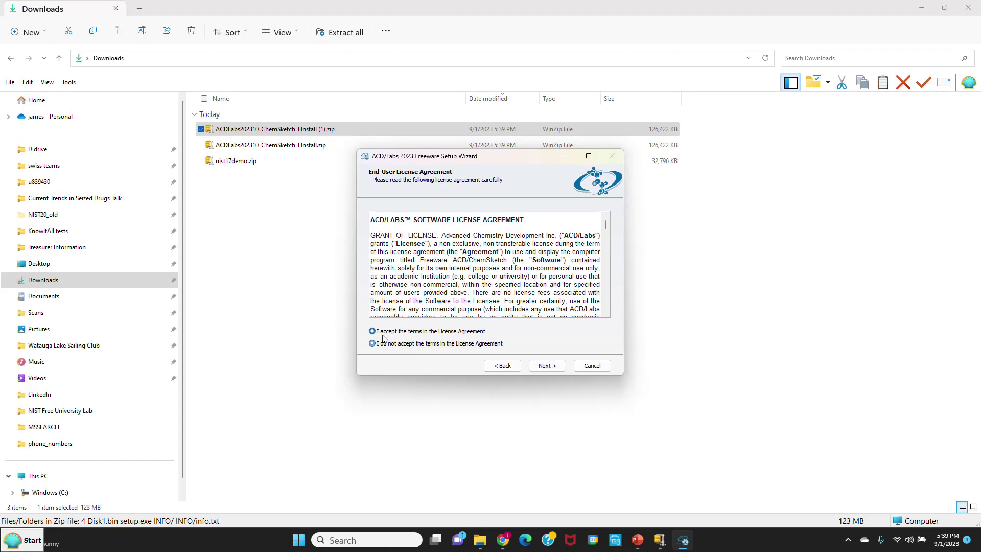
- Keep all four components, the ACDLabs Freeware folder and ChemBasic Goodies, then install and finish
left_click(548, 366)
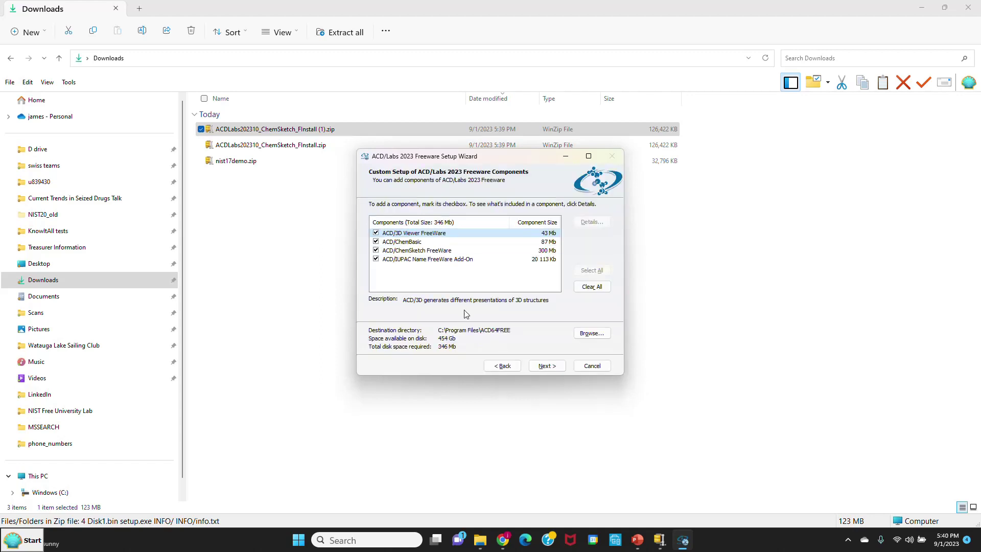
left_click(545, 367)
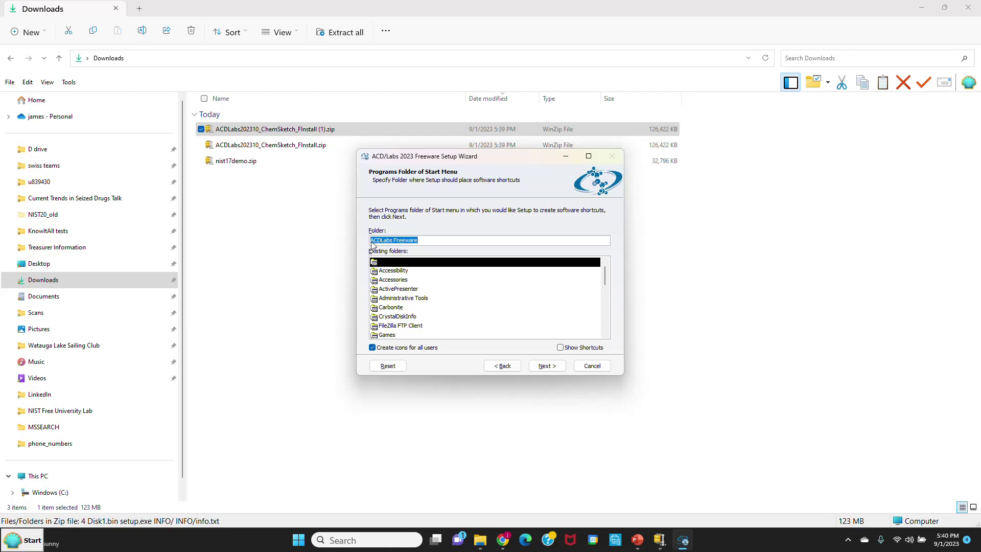
left_click(540, 370)
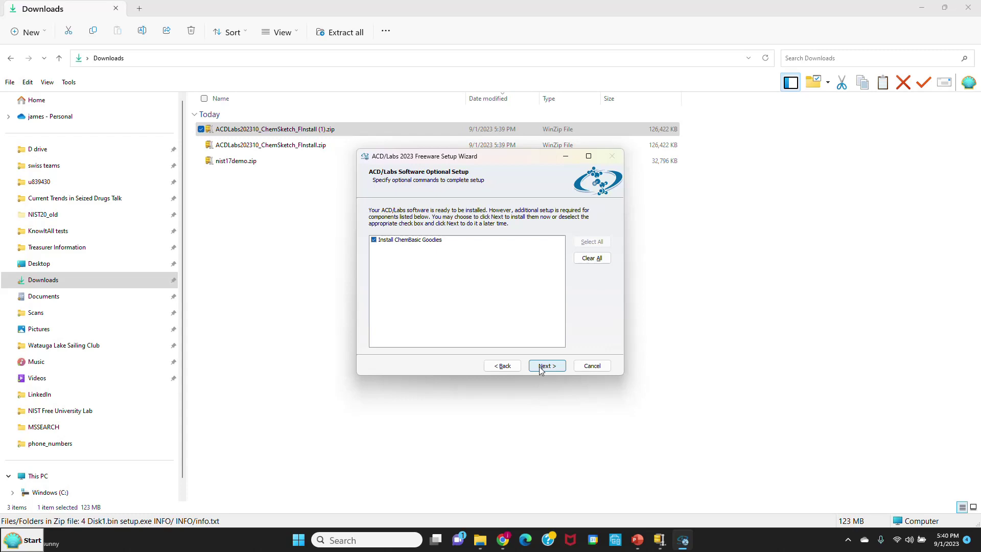
left_click(541, 369)
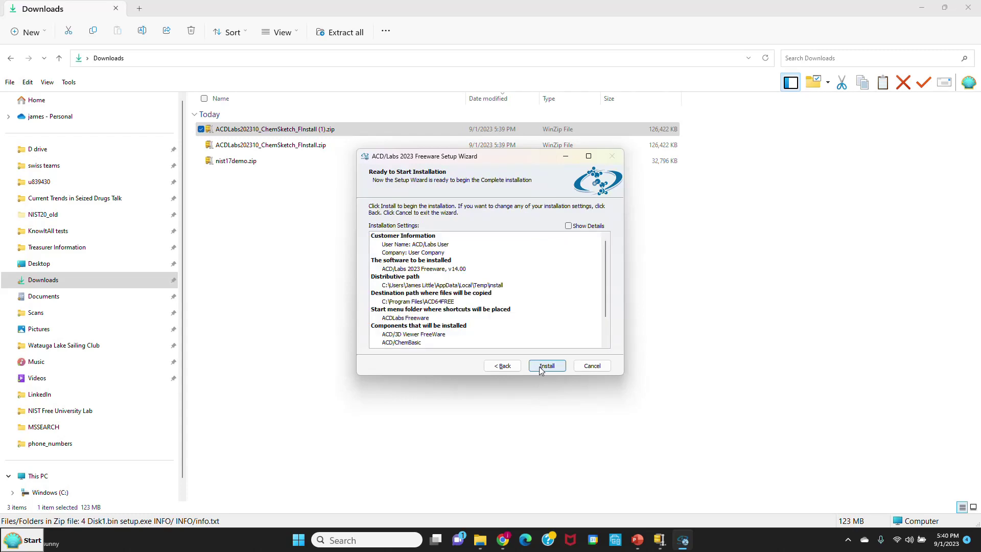
left_click(541, 368)
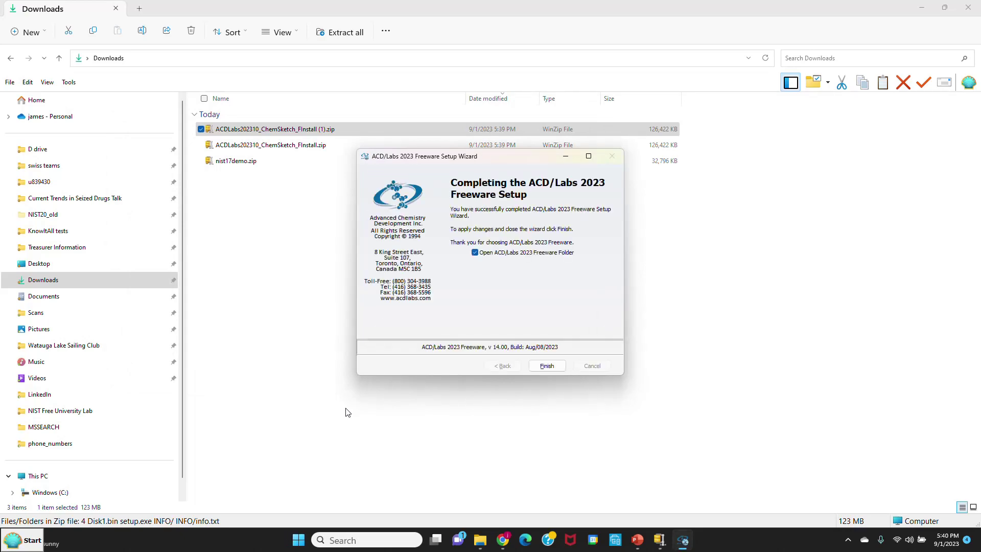
left_click(541, 367)
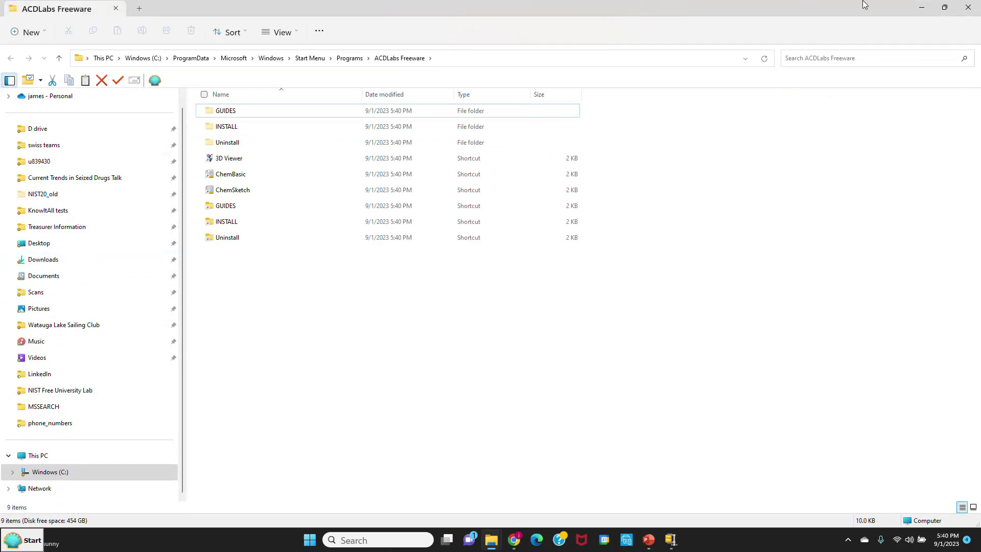
- Close the ACDLabs Freeware folder and check the ACDLabs Freeware program group in the Start menu
left_click(971, 6)
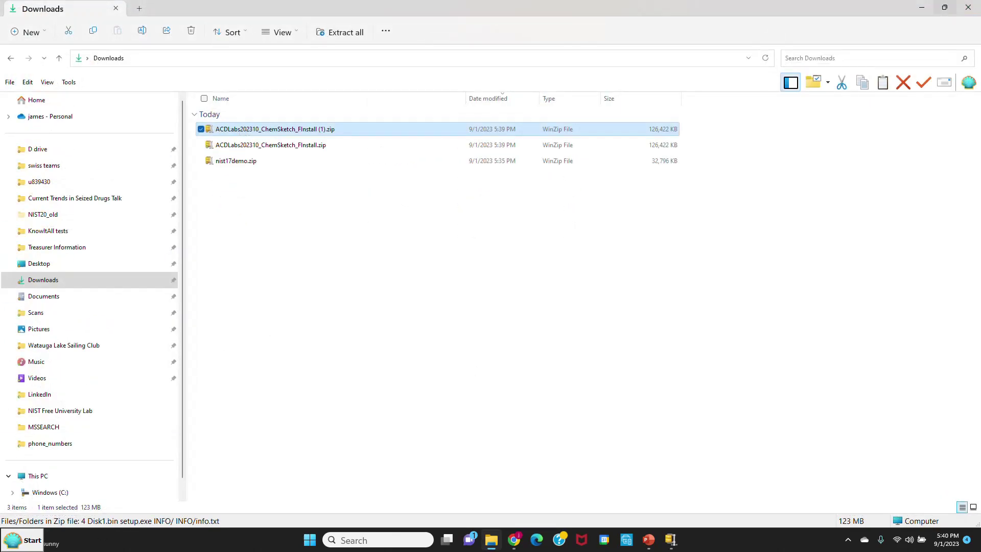
left_click(23, 541)
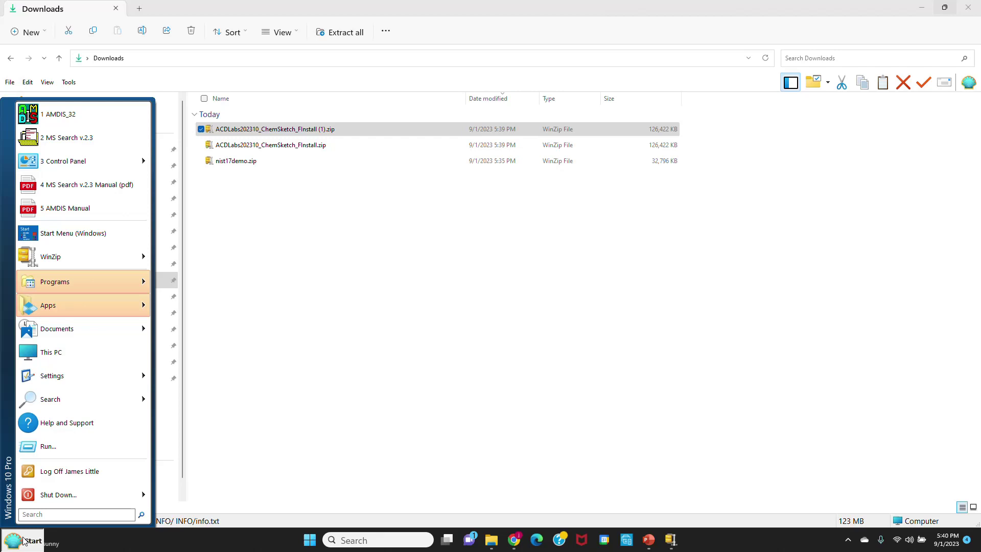
mouse_move(50, 288)
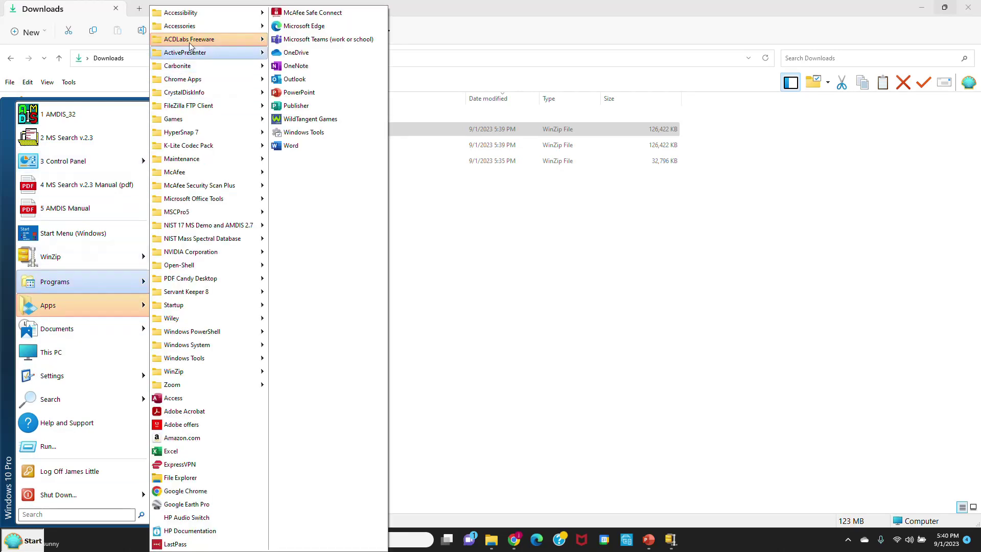
mouse_move(192, 41)
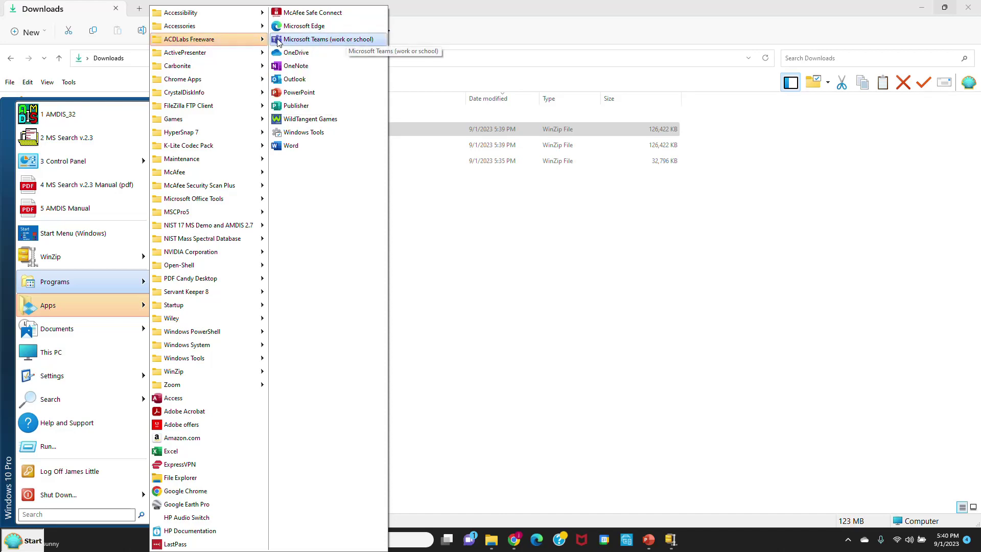
mouse_move(245, 43)
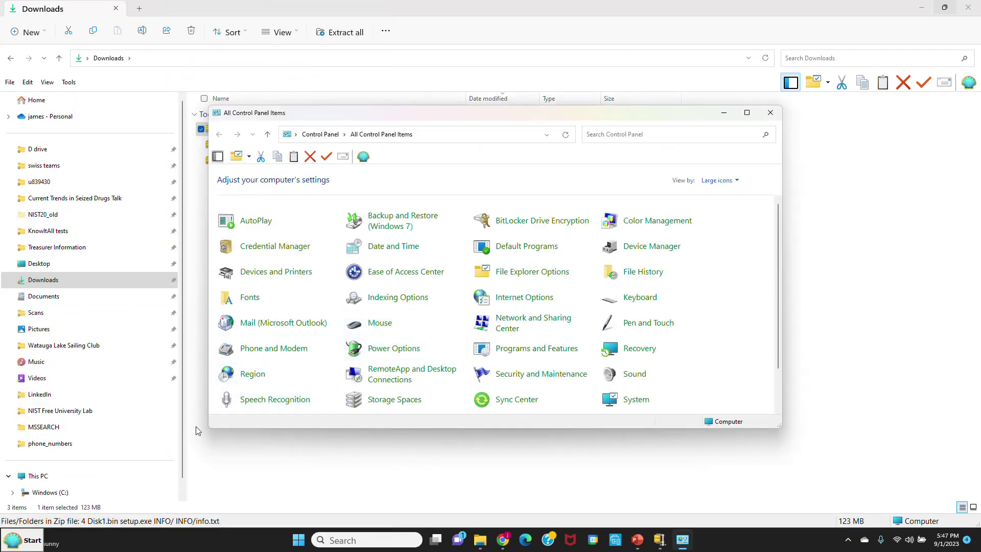
- Search Start for 'control panel', open Control Panel, and go to Default Programs
left_click(31, 543)
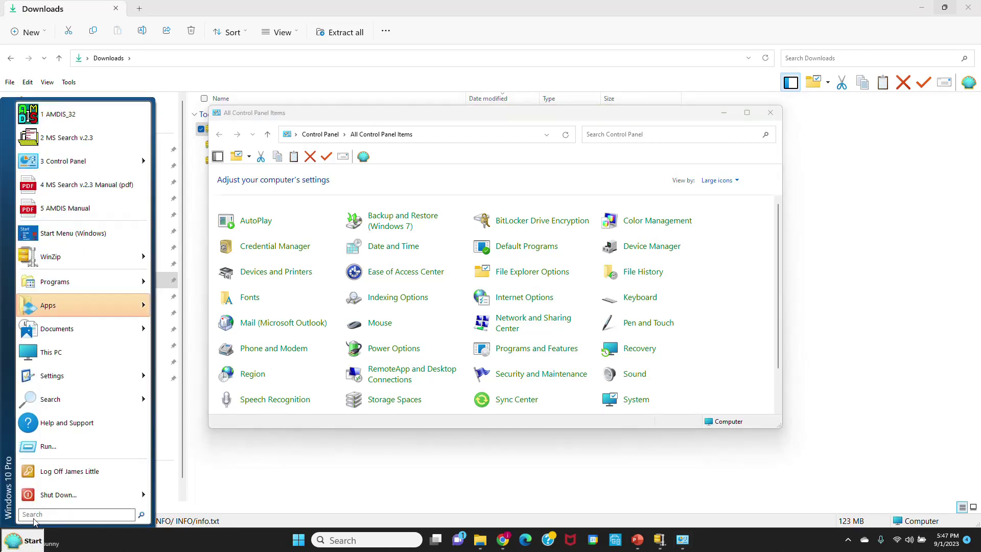
left_click(46, 509)
type("contr")
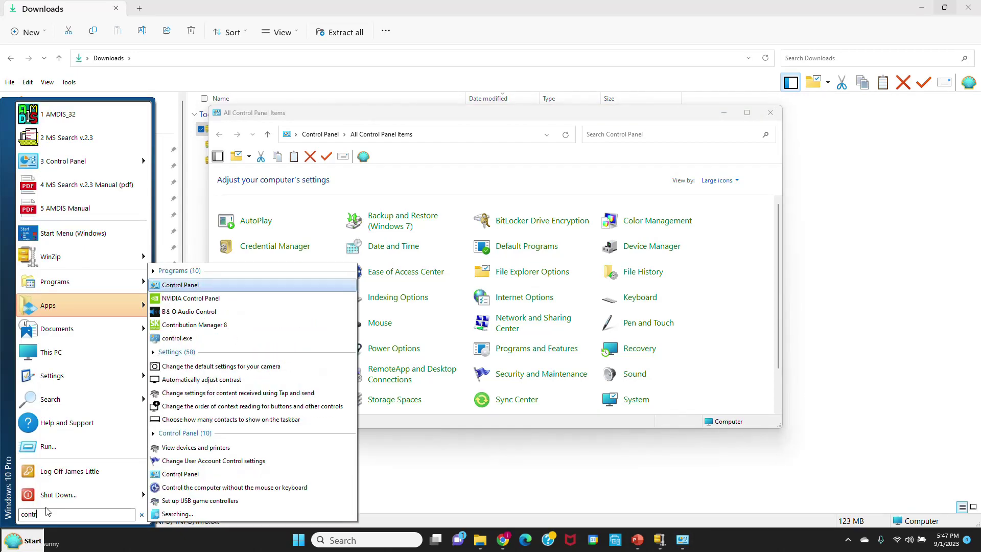
type("ol panel")
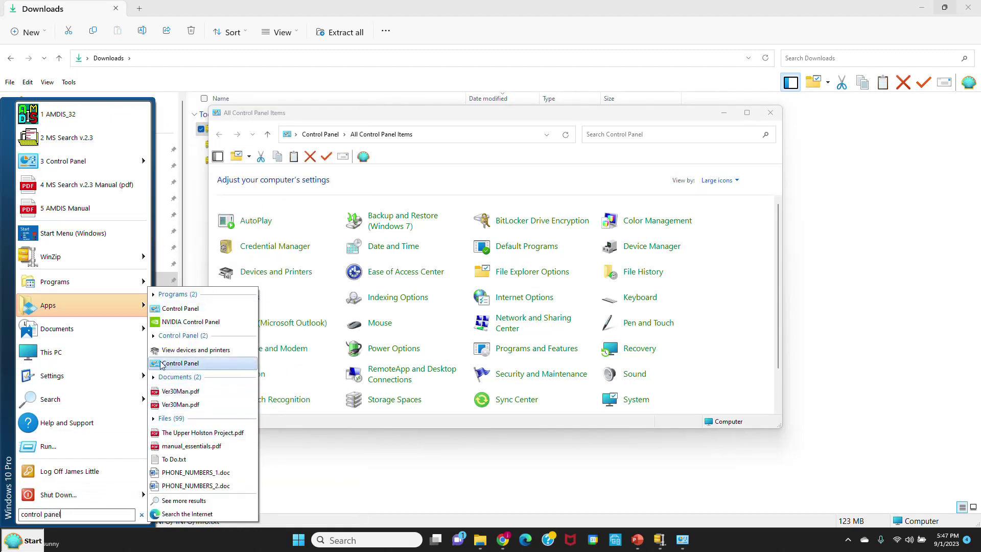
left_click(179, 363)
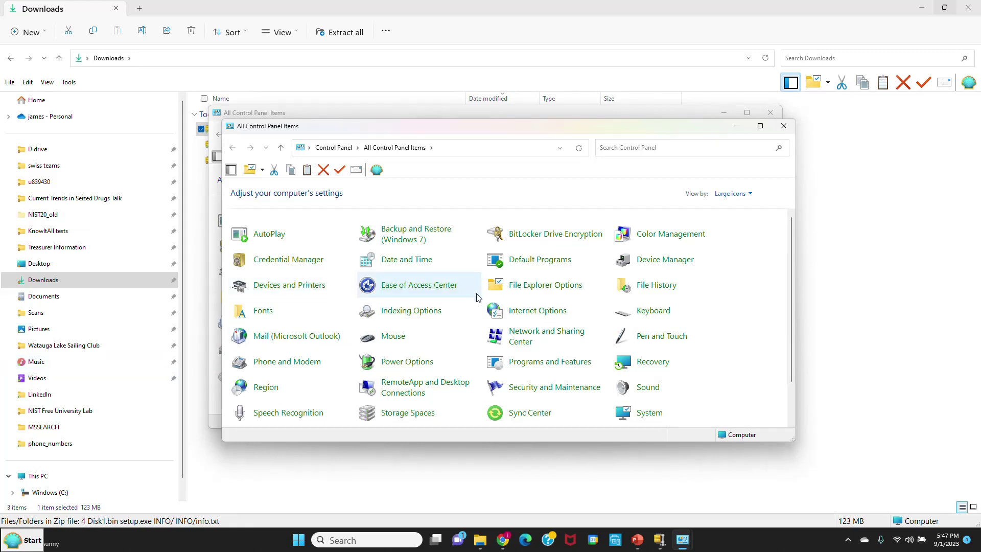
left_click(538, 264)
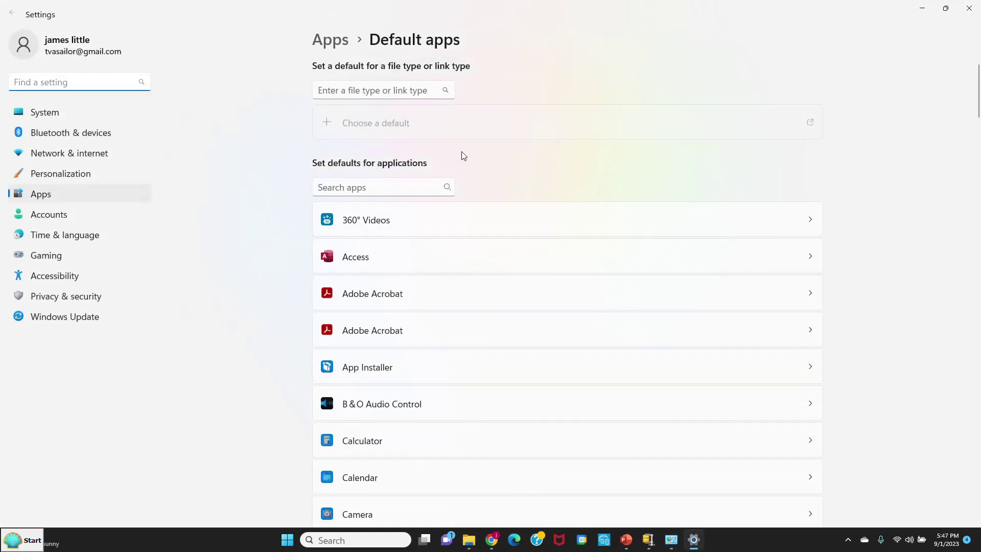
- Look up the .mol file type and confirm it opens with ACD/ChemSketch FREEWARE
left_click(365, 91)
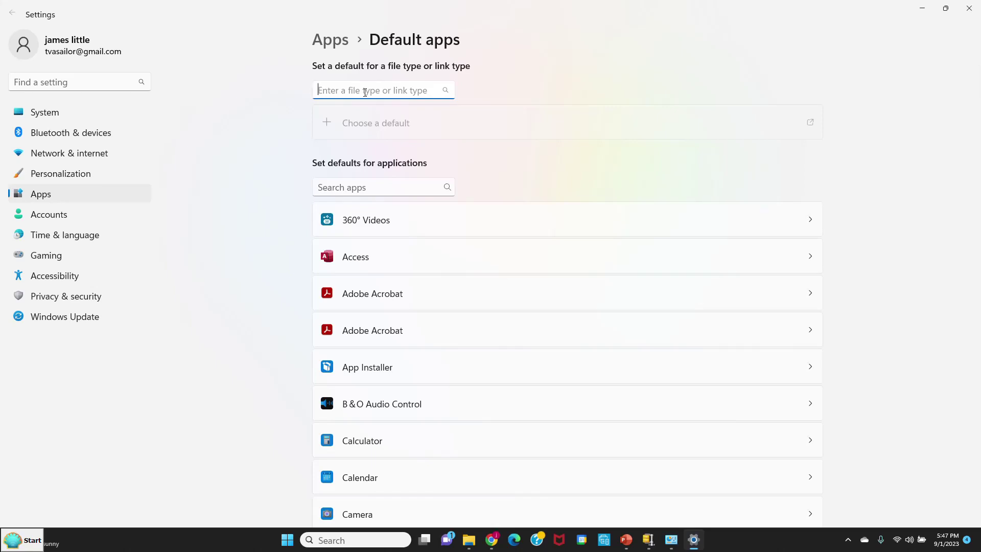
type("mol")
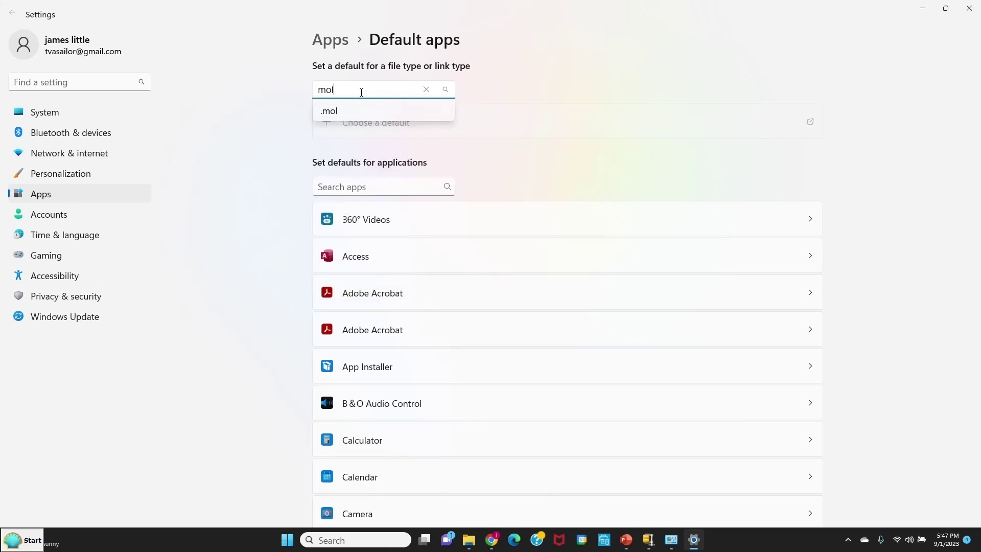
left_click(329, 110)
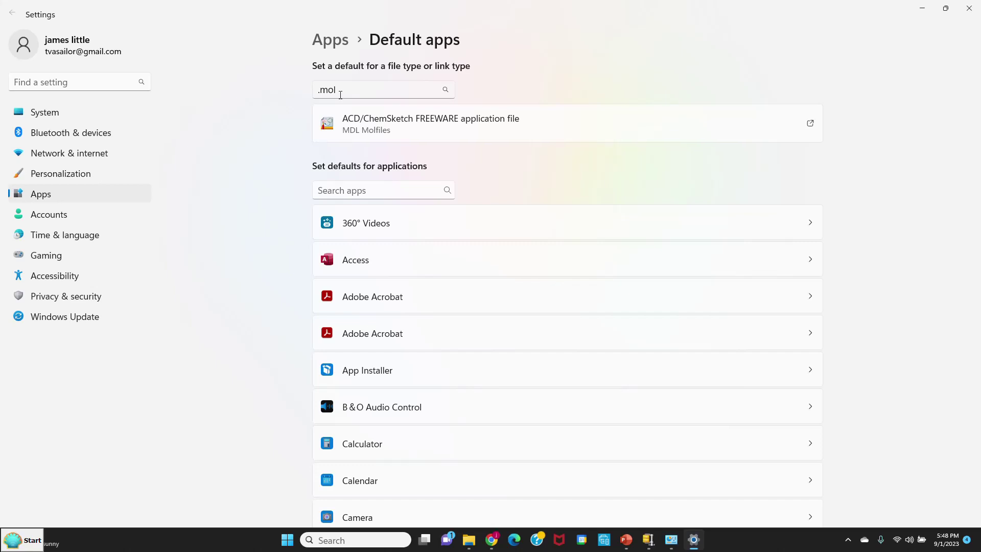
left_click(341, 95)
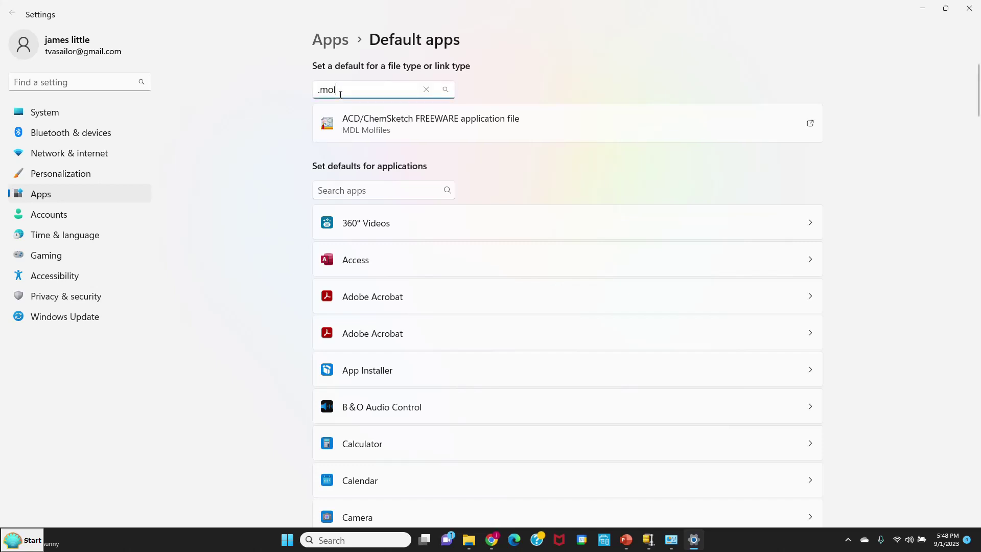